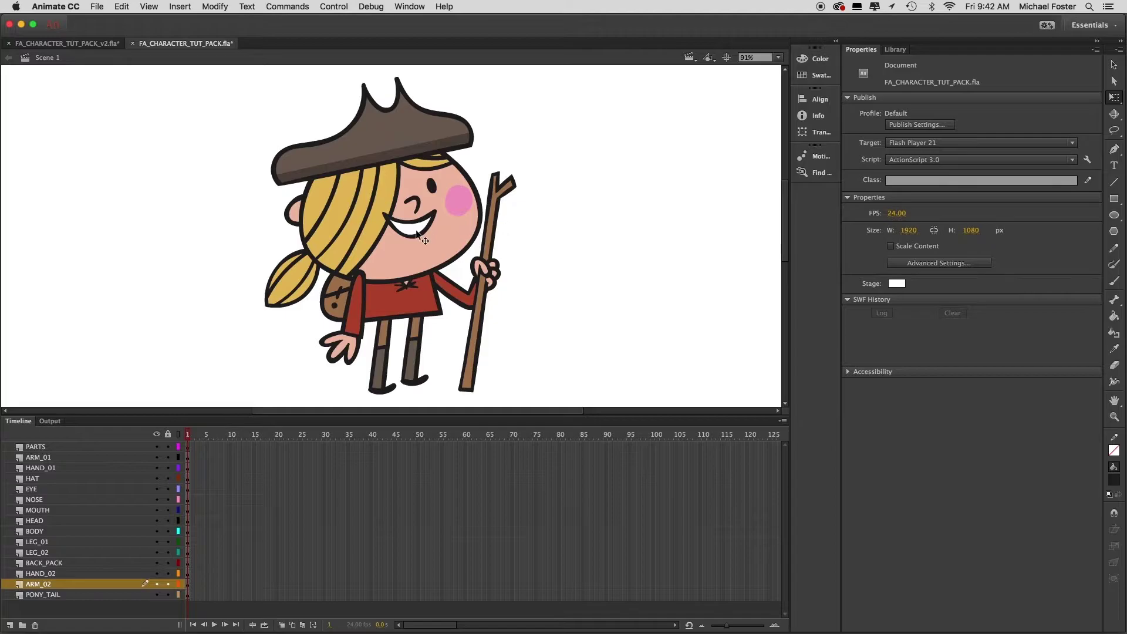
Step: Open the mouth symbol, scrub through its frames to view the mouth shapes, and return to Scene 1
click(417, 233)
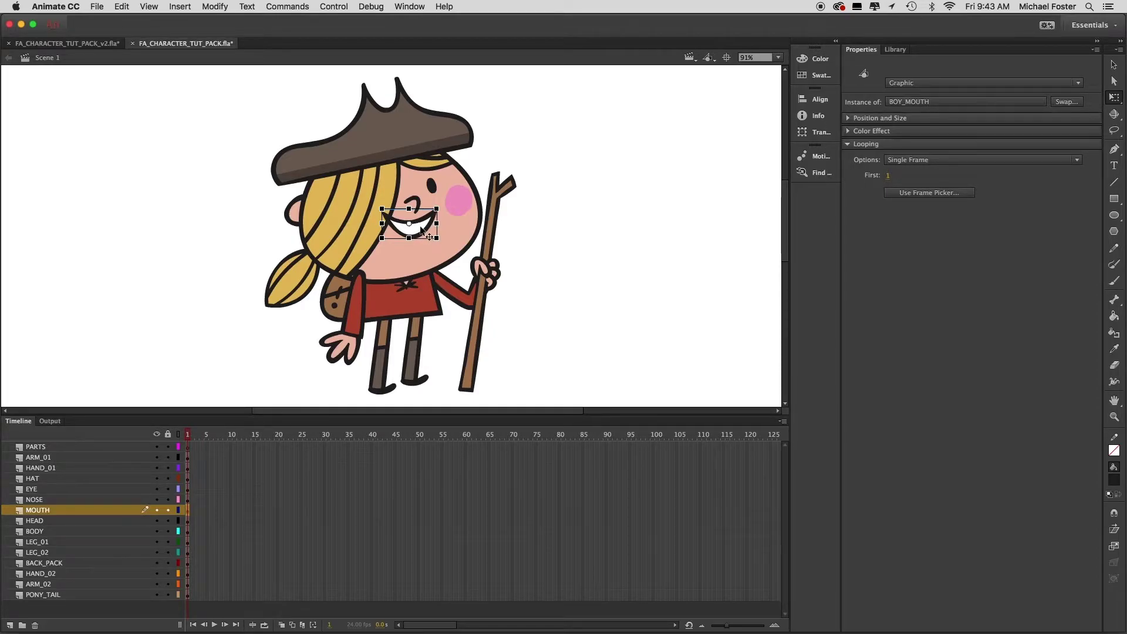
double_click(422, 229)
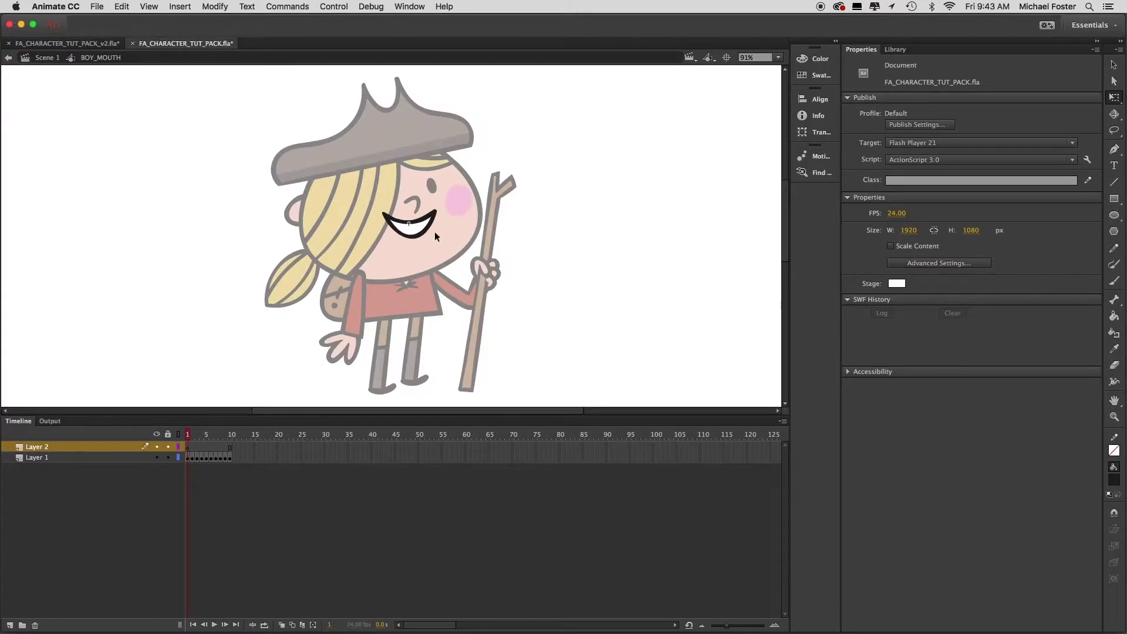
mouse_move(188, 435)
mouse_down()
mouse_move(230, 439)
mouse_move(184, 440)
mouse_move(228, 449)
mouse_move(176, 448)
mouse_move(188, 450)
mouse_up()
click(43, 58)
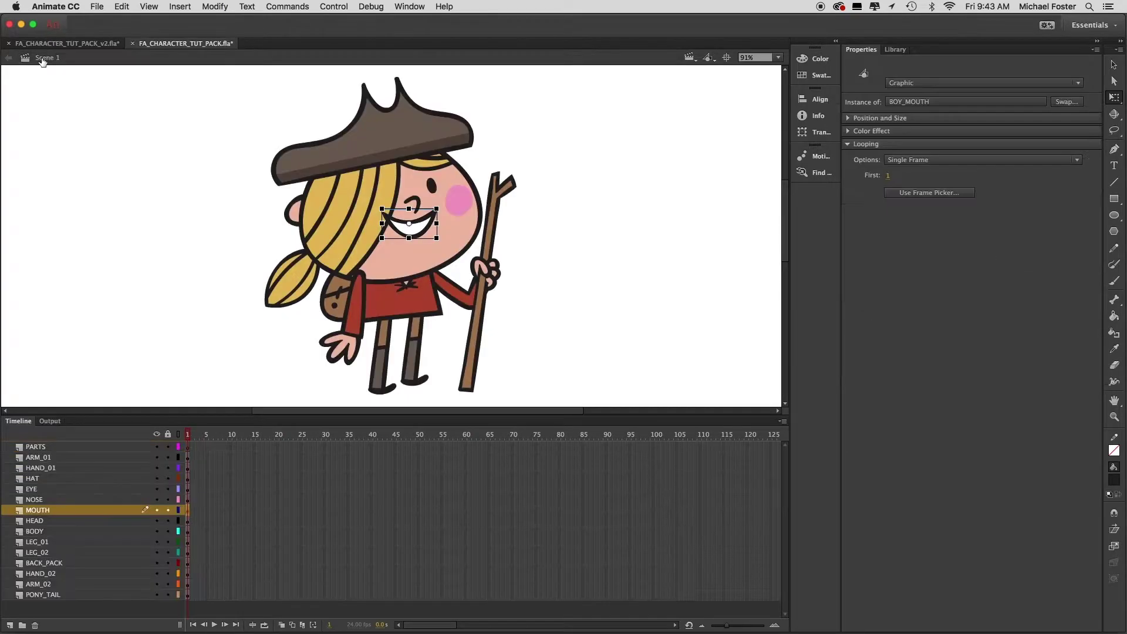
click(102, 241)
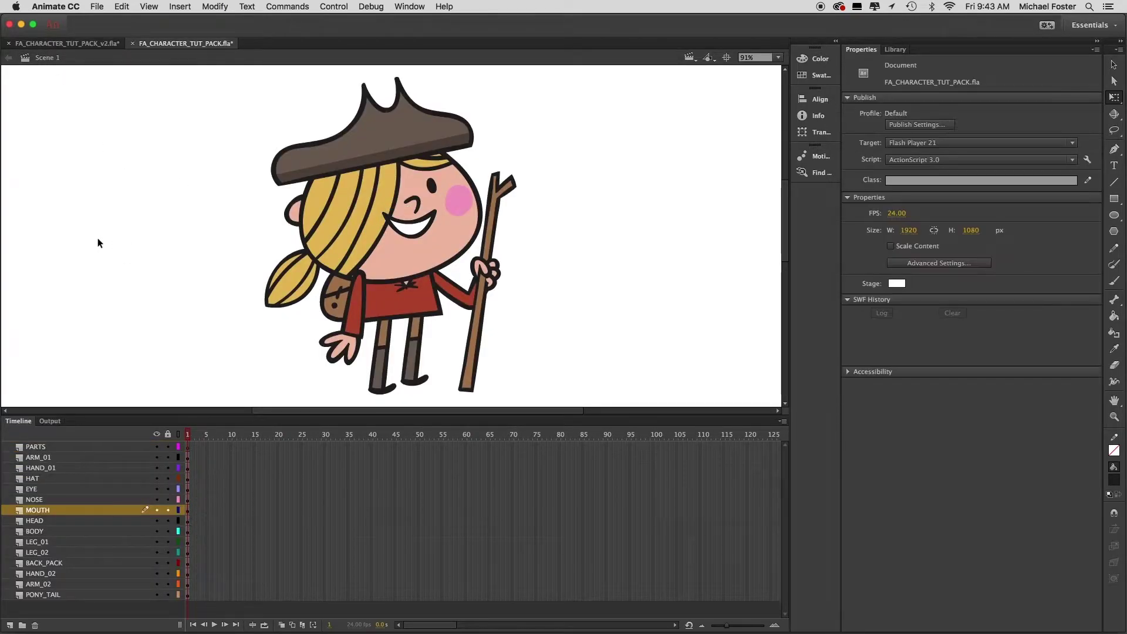
Step: Open the symbol of the free hand, scrub through its frames to view the hand poses, and return to Scene 1
click(351, 355)
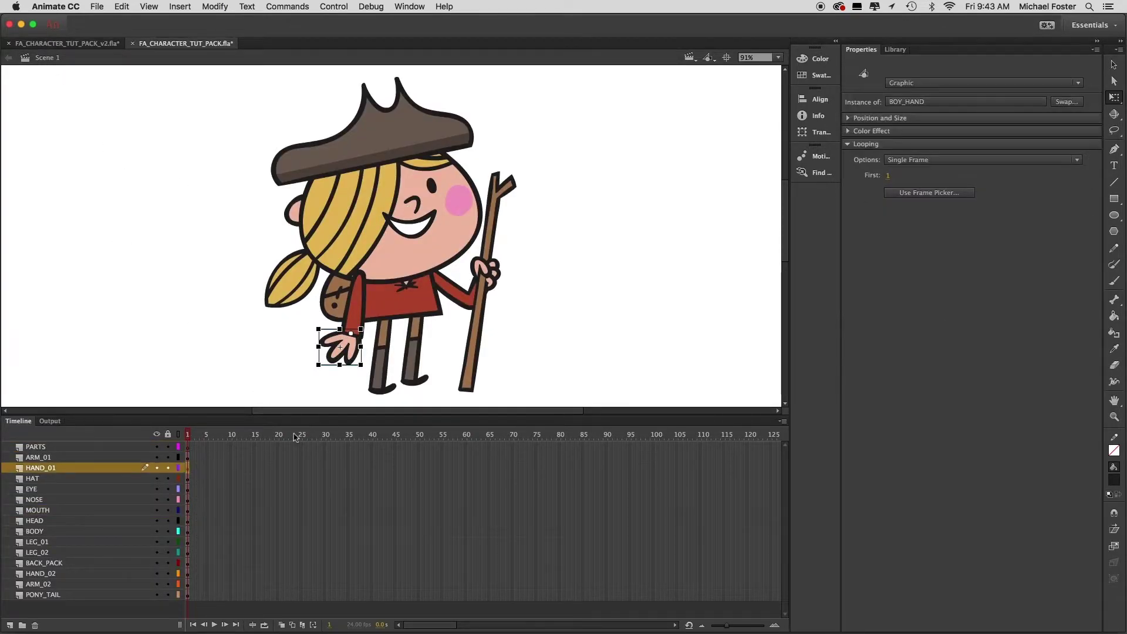
double_click(350, 354)
click(189, 435)
mouse_move(189, 436)
mouse_down()
mouse_move(237, 445)
mouse_move(180, 446)
mouse_move(237, 448)
mouse_move(179, 450)
mouse_up()
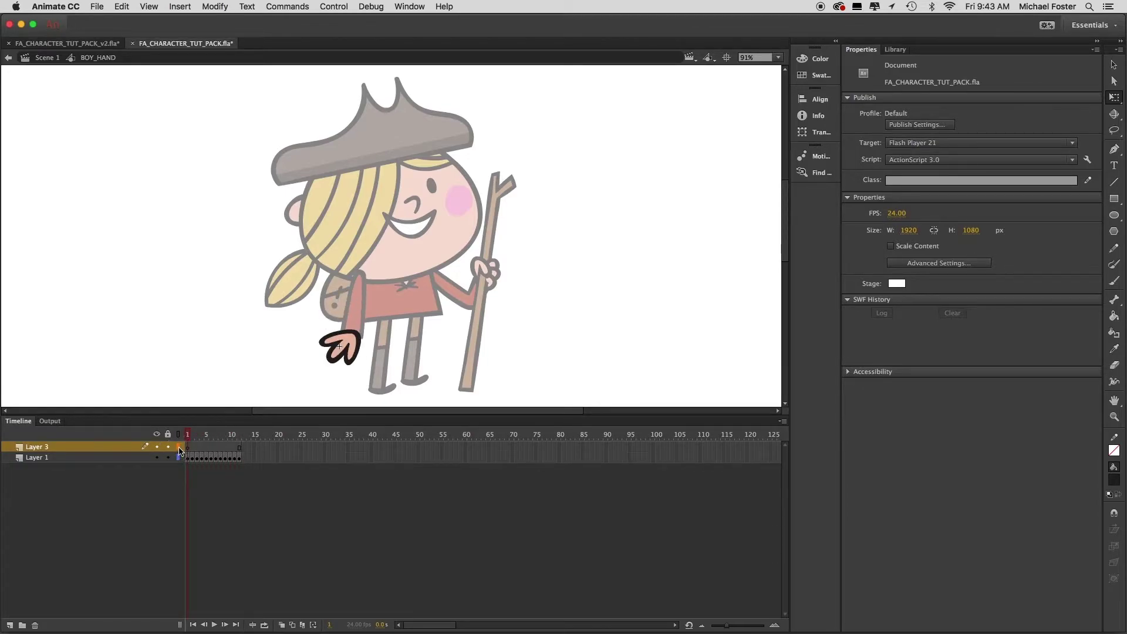
double_click(190, 307)
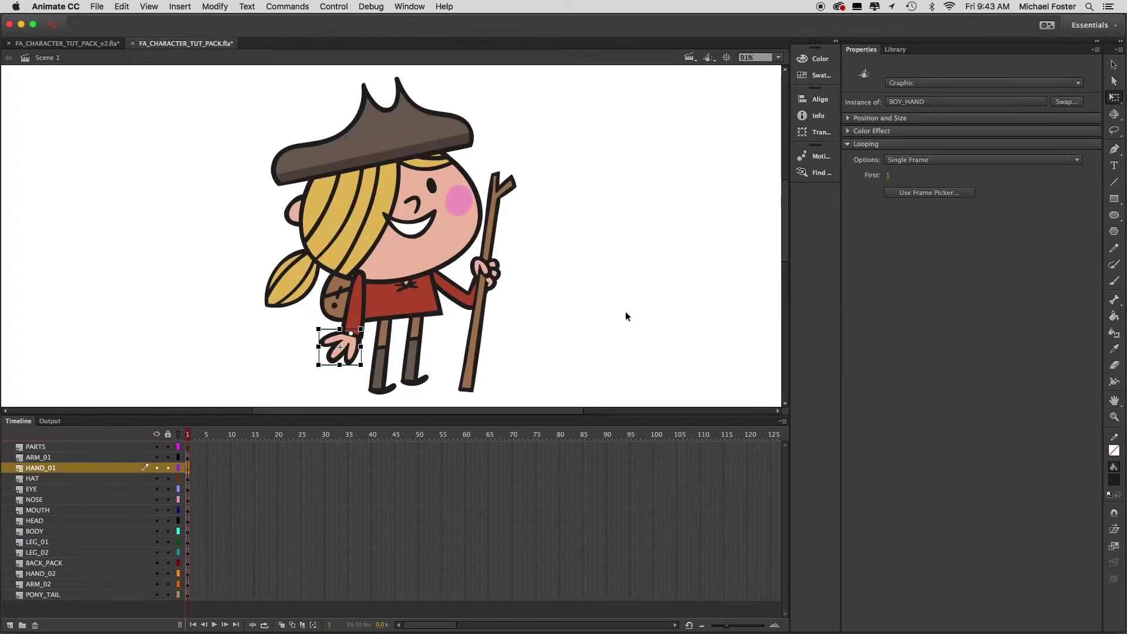
click(631, 322)
Step: Examine the symbol instances of the near arm, free hand and near leg one after another
drag(417, 293, 455, 281)
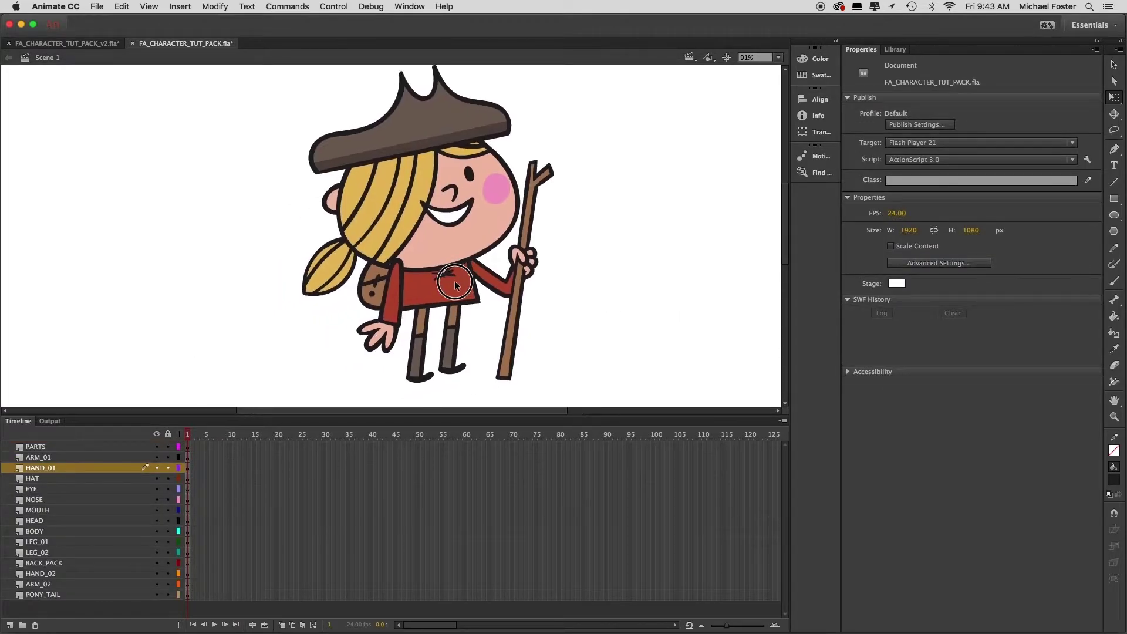
click(398, 283)
click(392, 345)
click(418, 339)
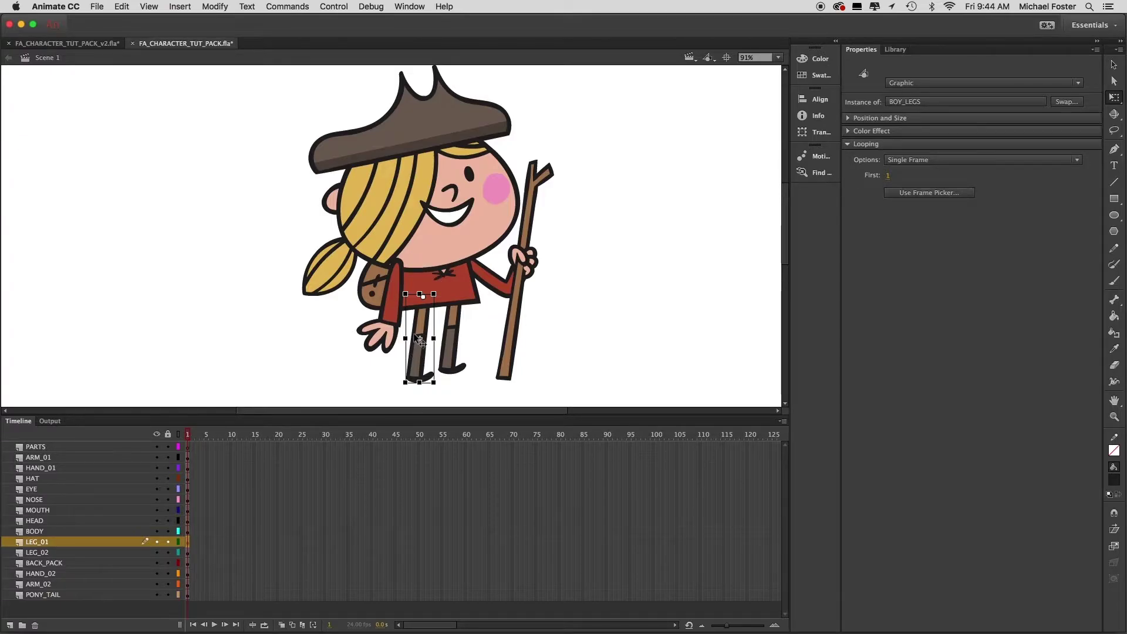
click(530, 329)
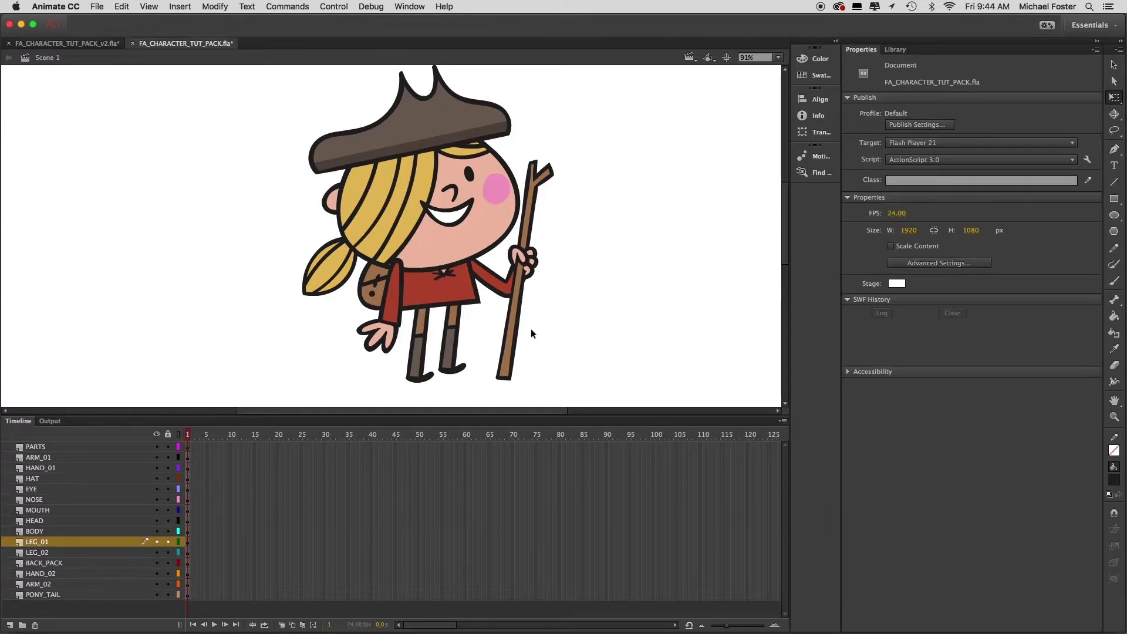
Step: Try moving the staff-holding hand away from the character, and undo the move
click(530, 267)
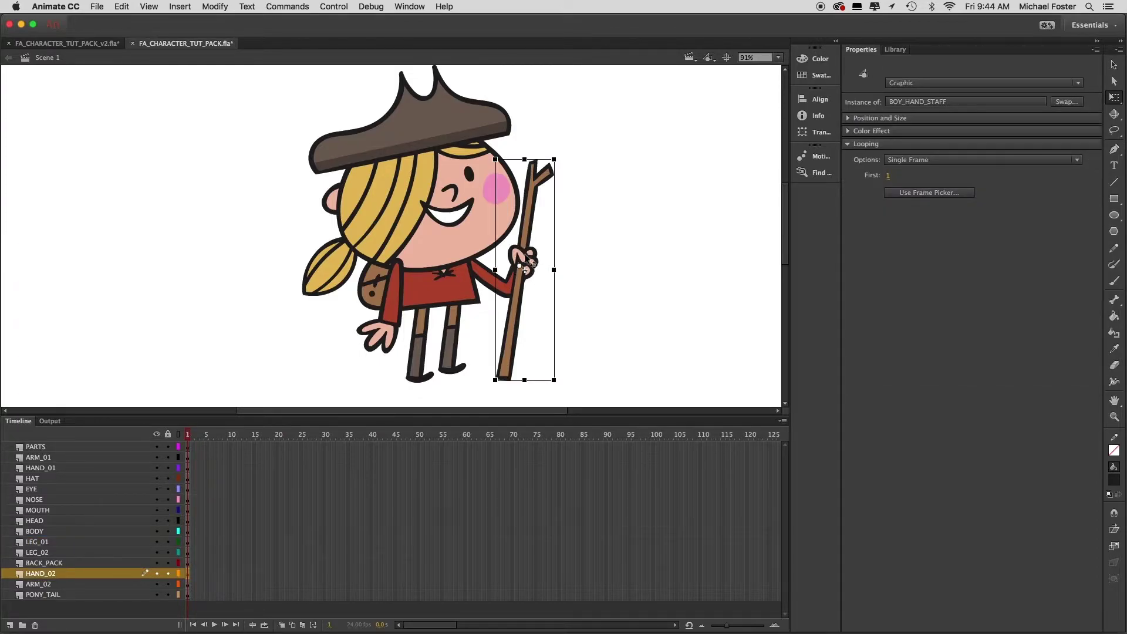
drag(513, 309, 581, 306)
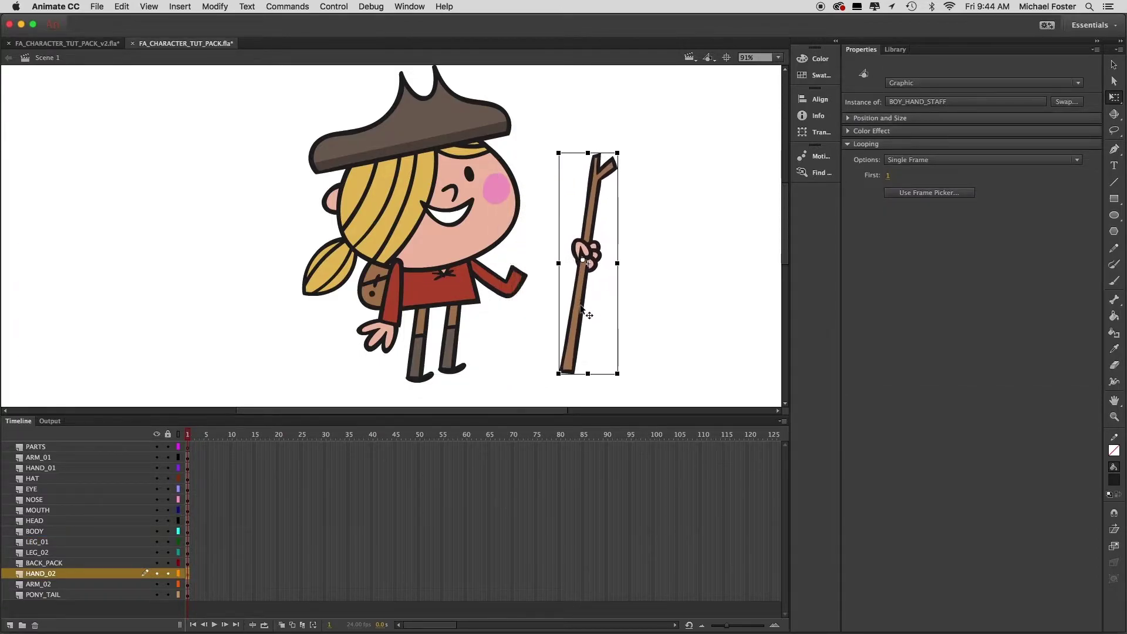
key(super+z)
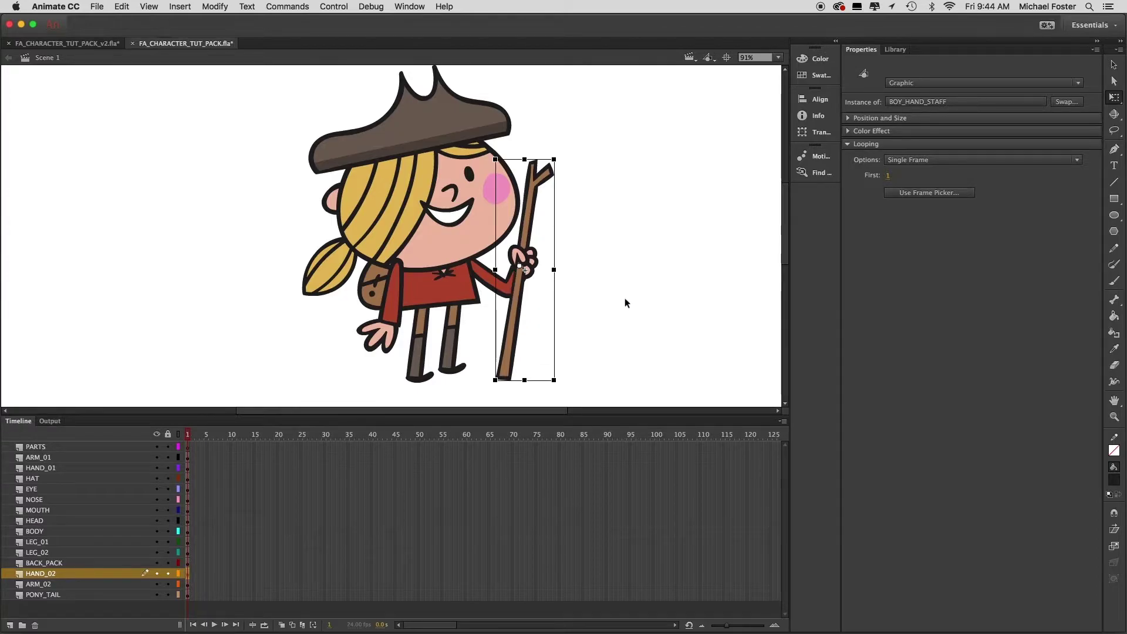
click(624, 298)
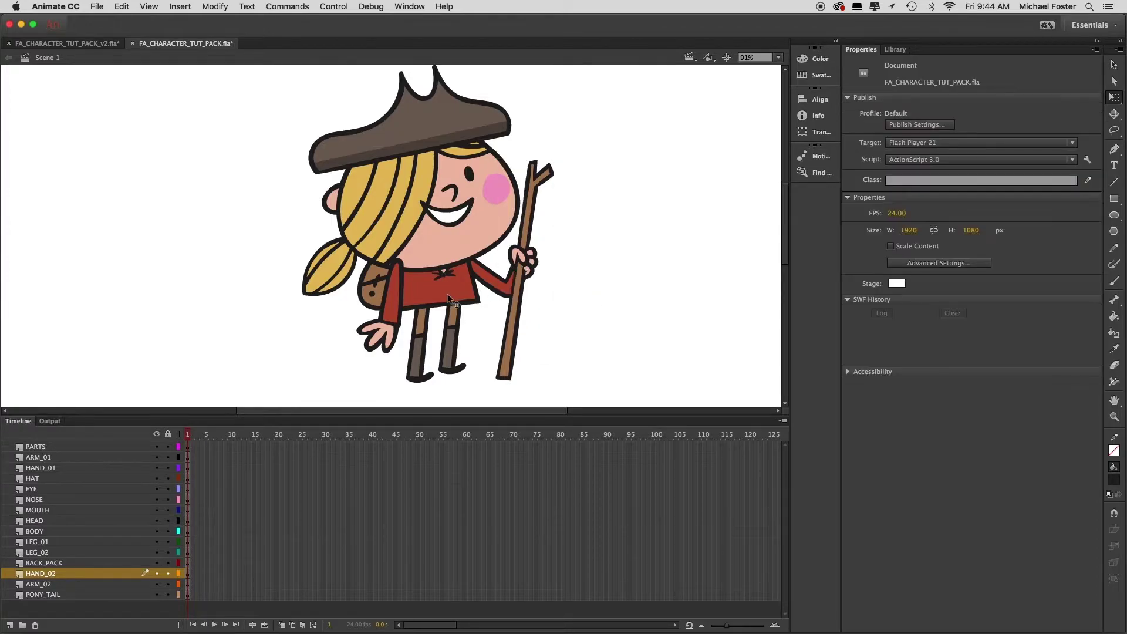
Step: Compare the object types of the near arm, the near leg and the LEG_02 leg
click(394, 295)
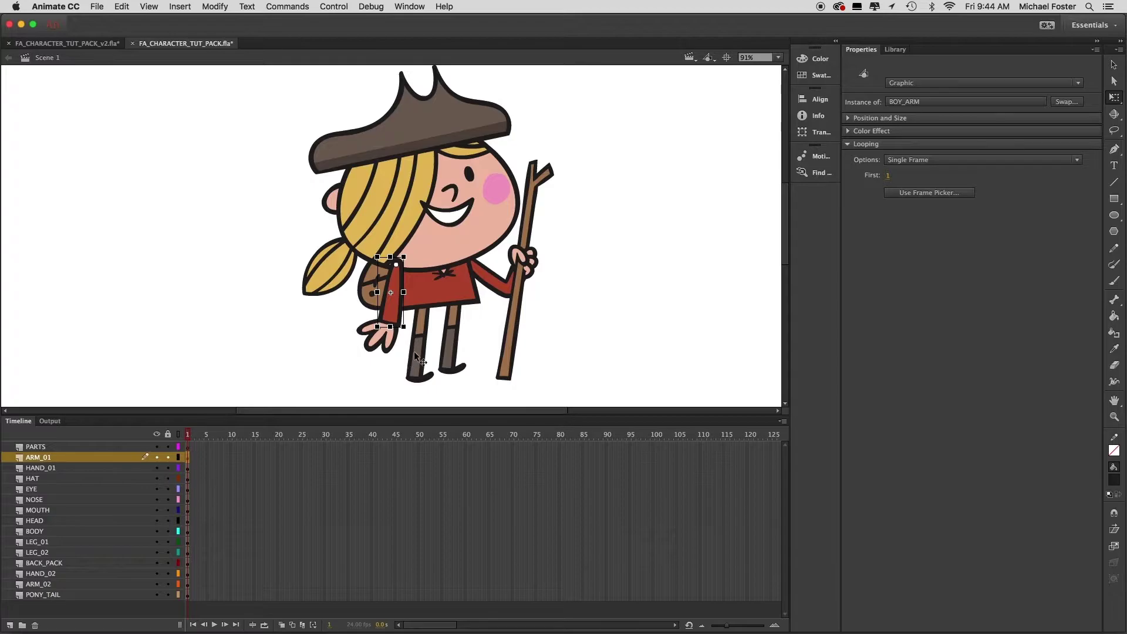
click(418, 355)
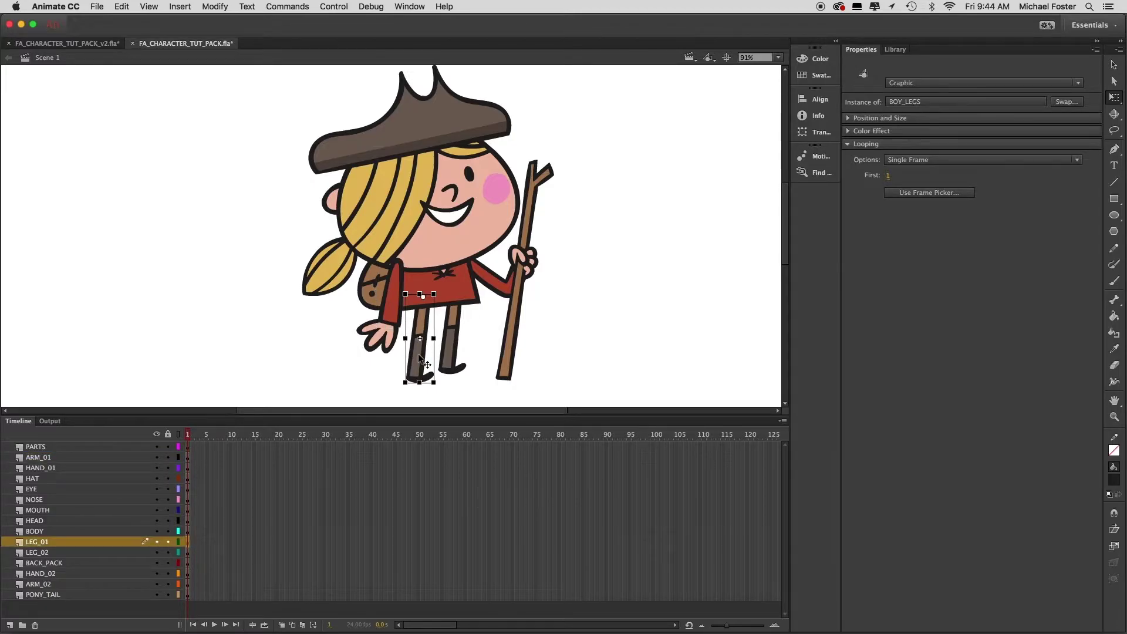
click(472, 332)
click(456, 326)
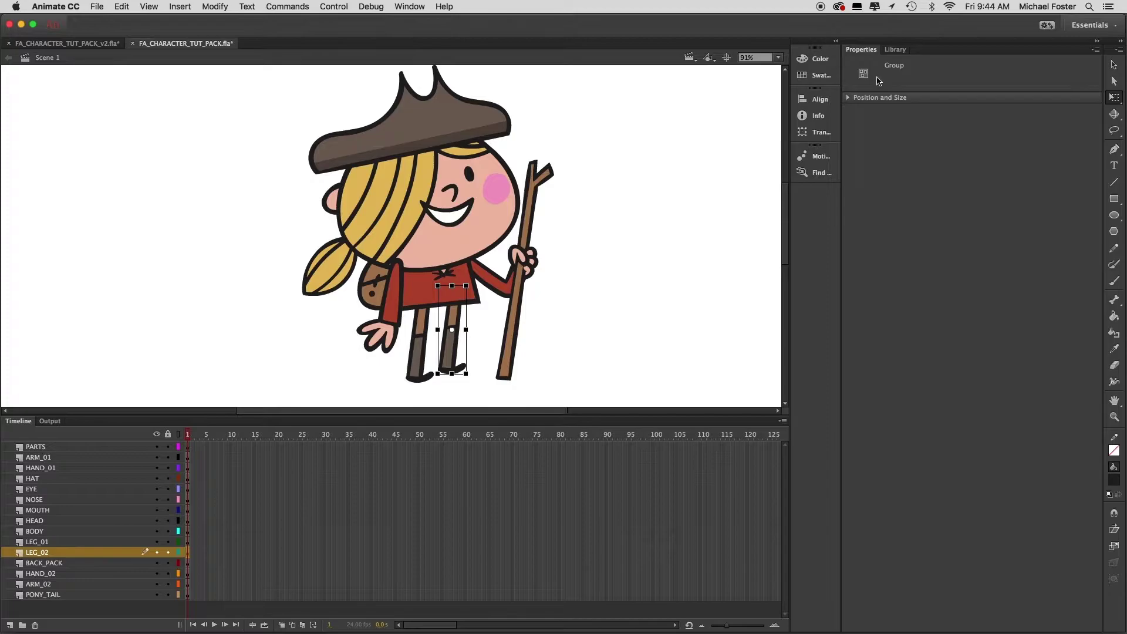
click(604, 296)
Step: Duplicate the near leg on LEG_01 to the empty area beyond the staff and check the layer's contents
drag(487, 304, 460, 278)
click(391, 324)
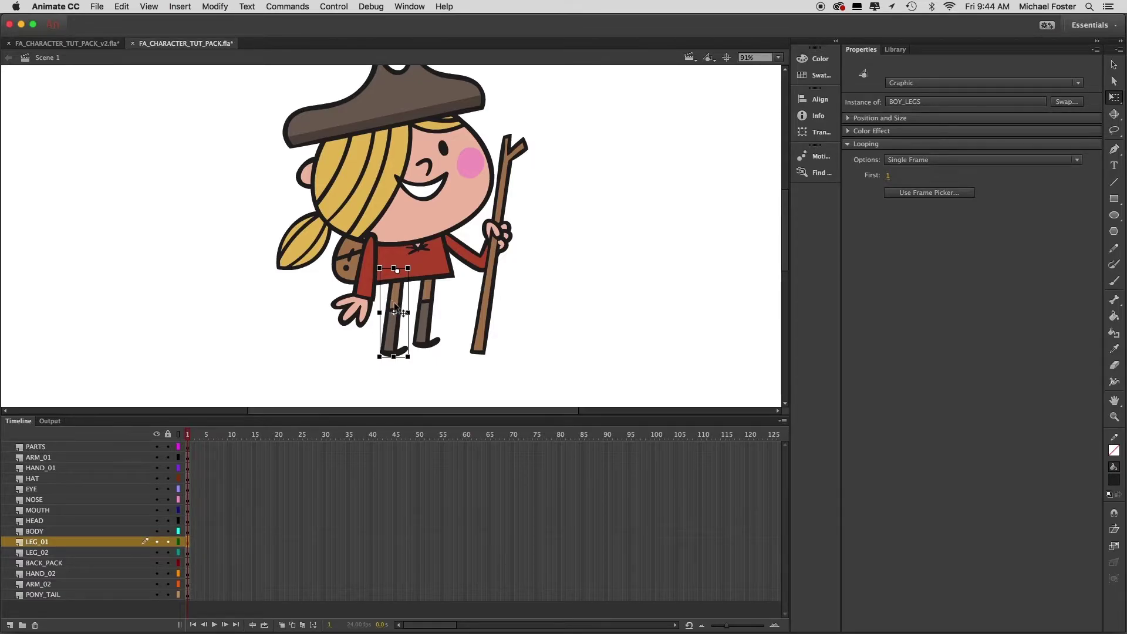
drag(395, 304, 524, 304)
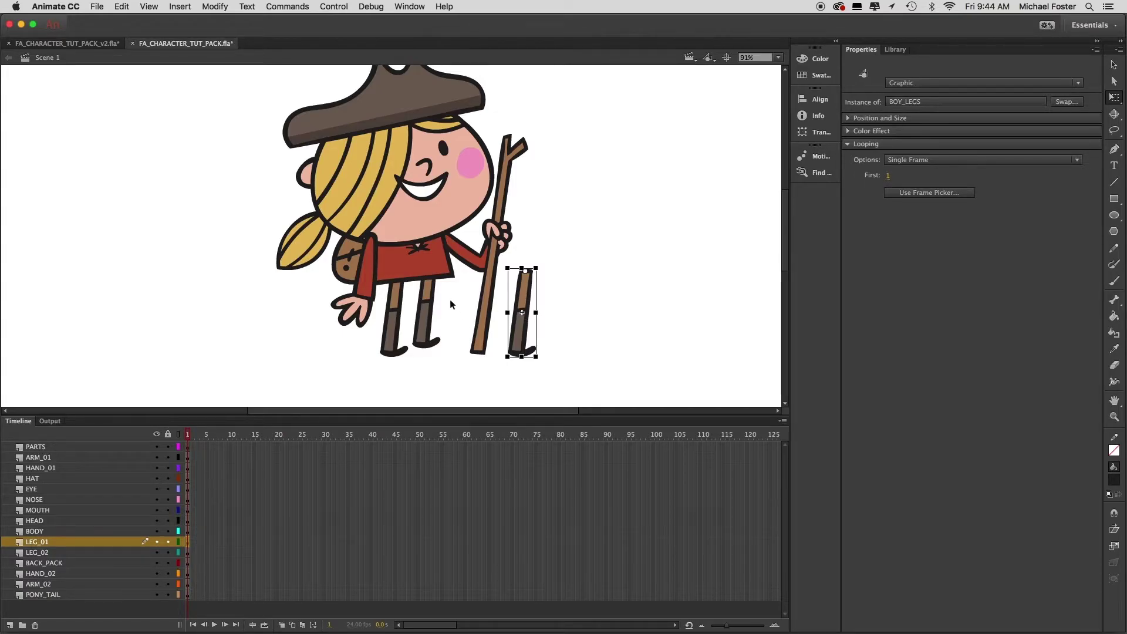
click(79, 545)
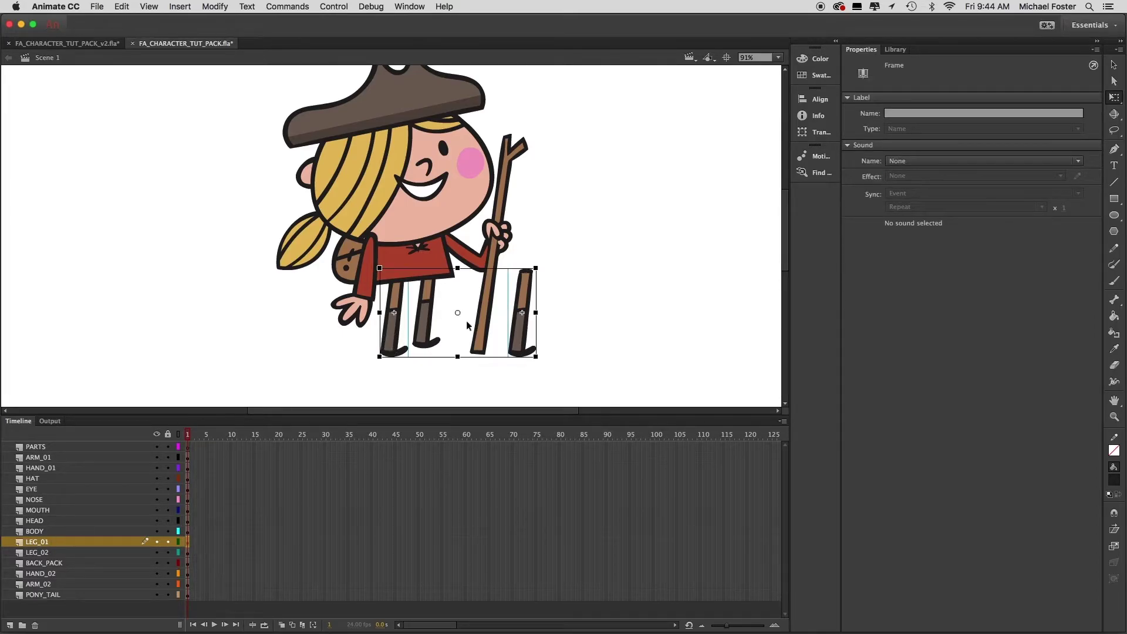
click(444, 369)
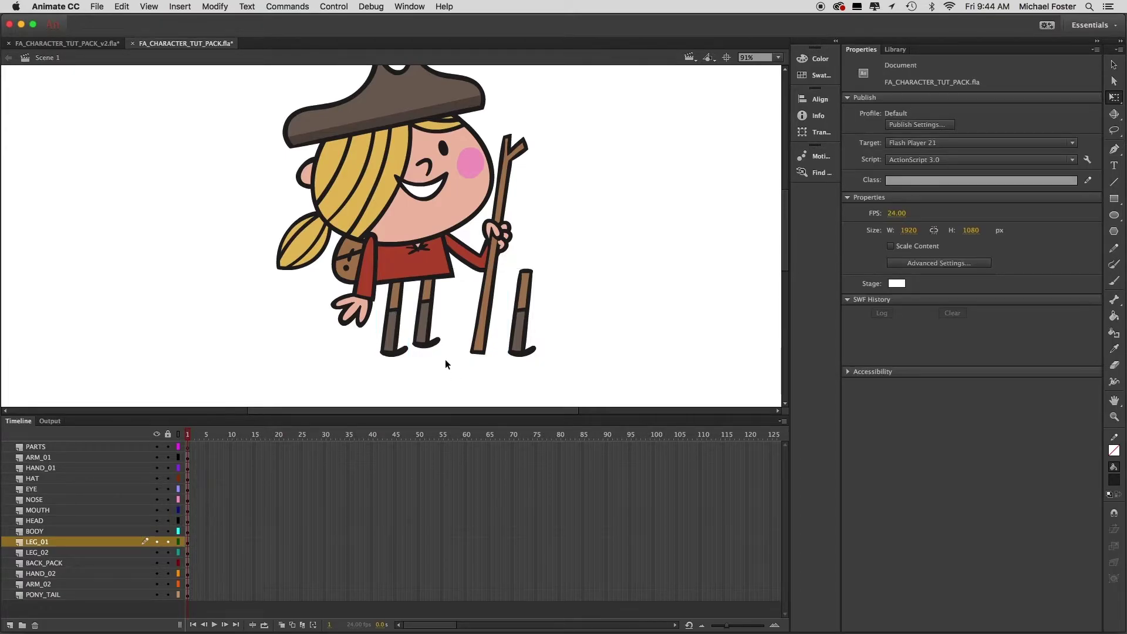
Step: Delete the grouped far leg on LEG_02 and position the duplicated leg in its place under the body
click(430, 300)
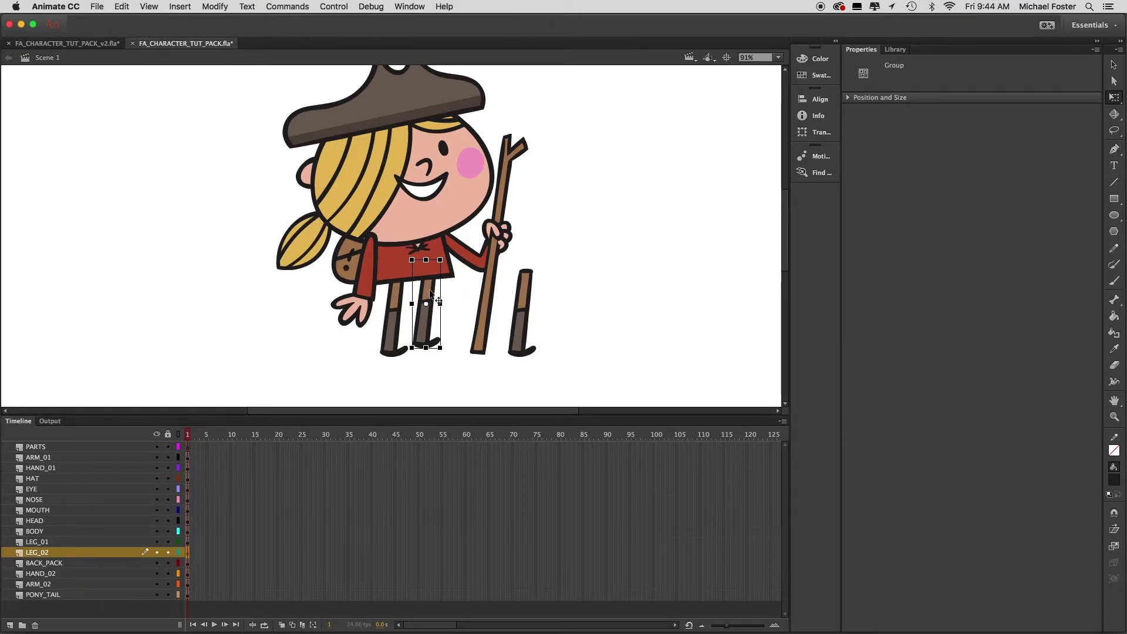
key(Delete)
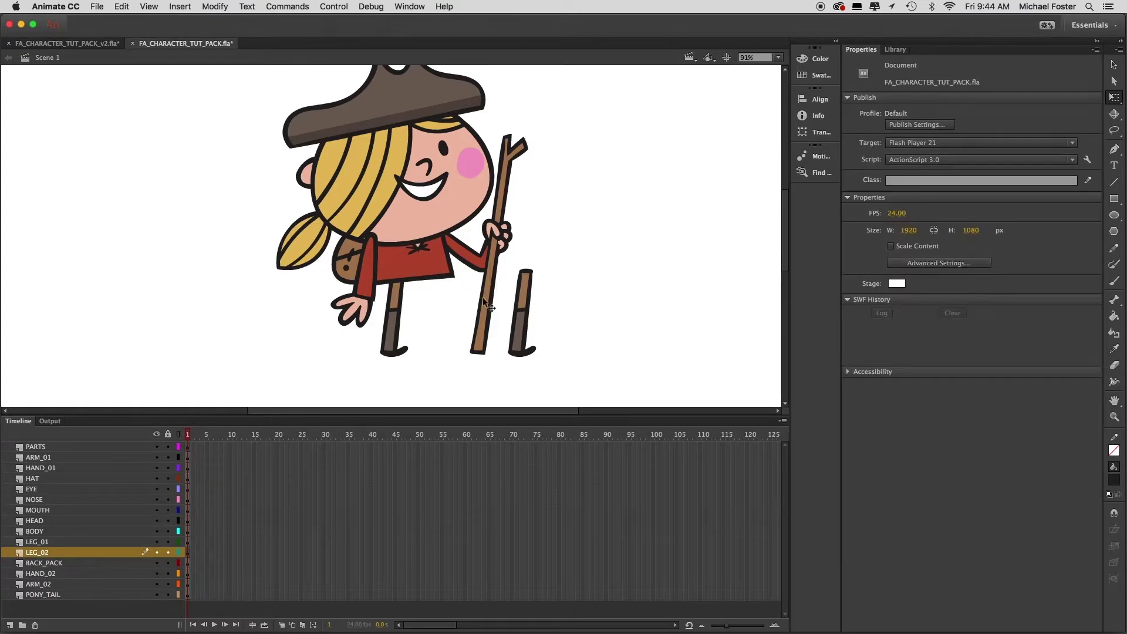
click(527, 322)
drag(527, 302, 430, 292)
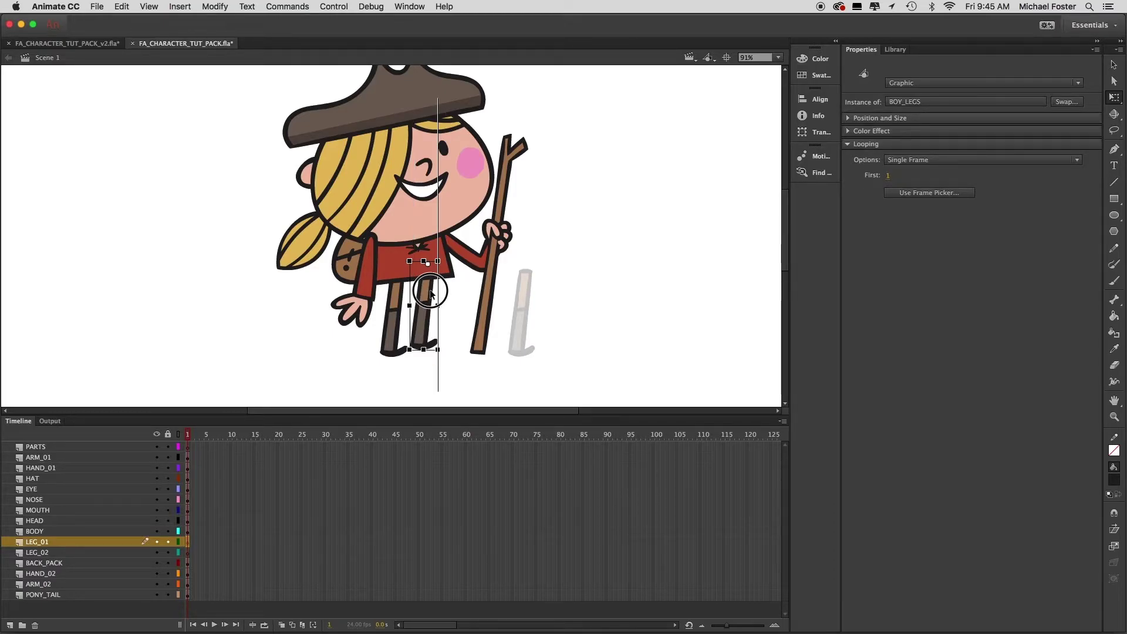
drag(430, 293, 430, 292)
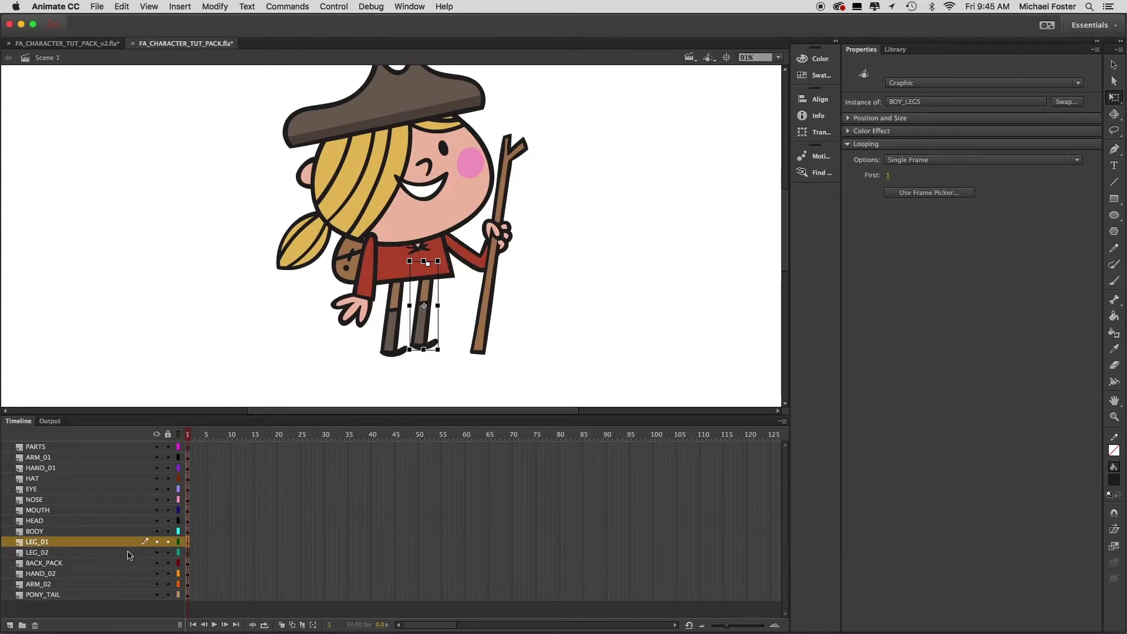
Step: Cut the duplicated far leg from LEG_01 and paste it in place on the LEG_02 layer
click(188, 554)
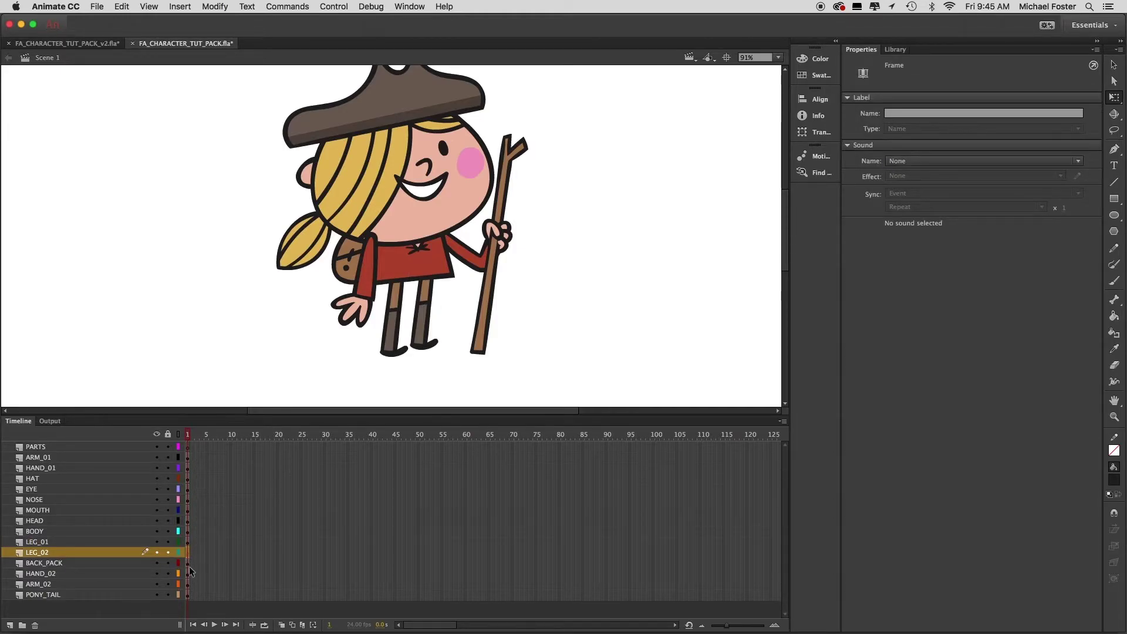
click(114, 540)
click(454, 365)
click(433, 322)
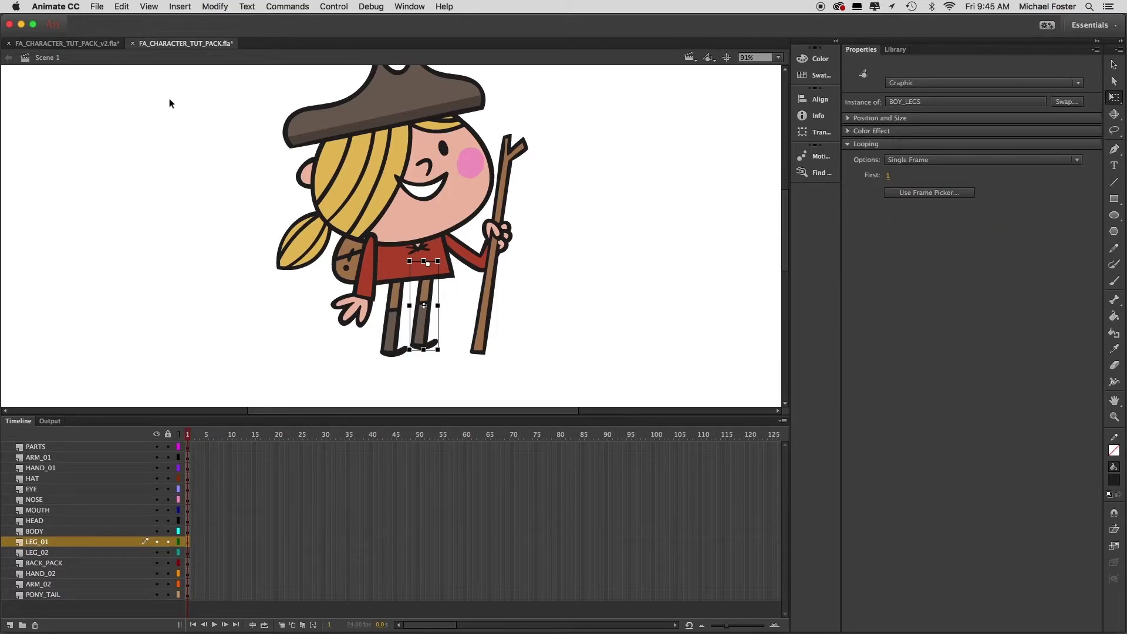
click(123, 6)
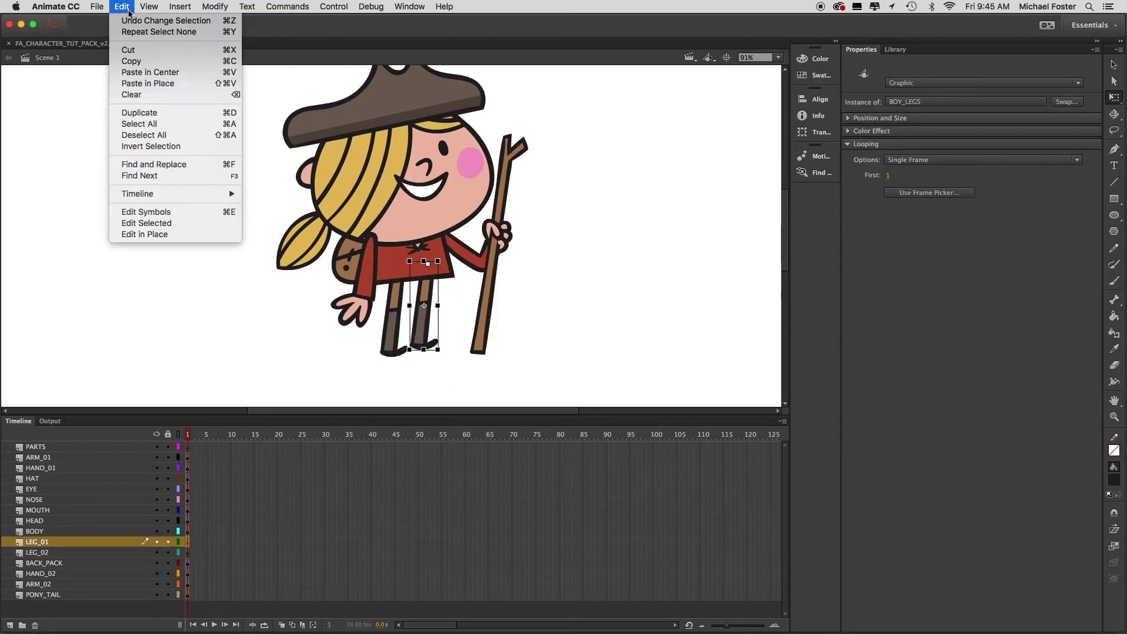
click(137, 50)
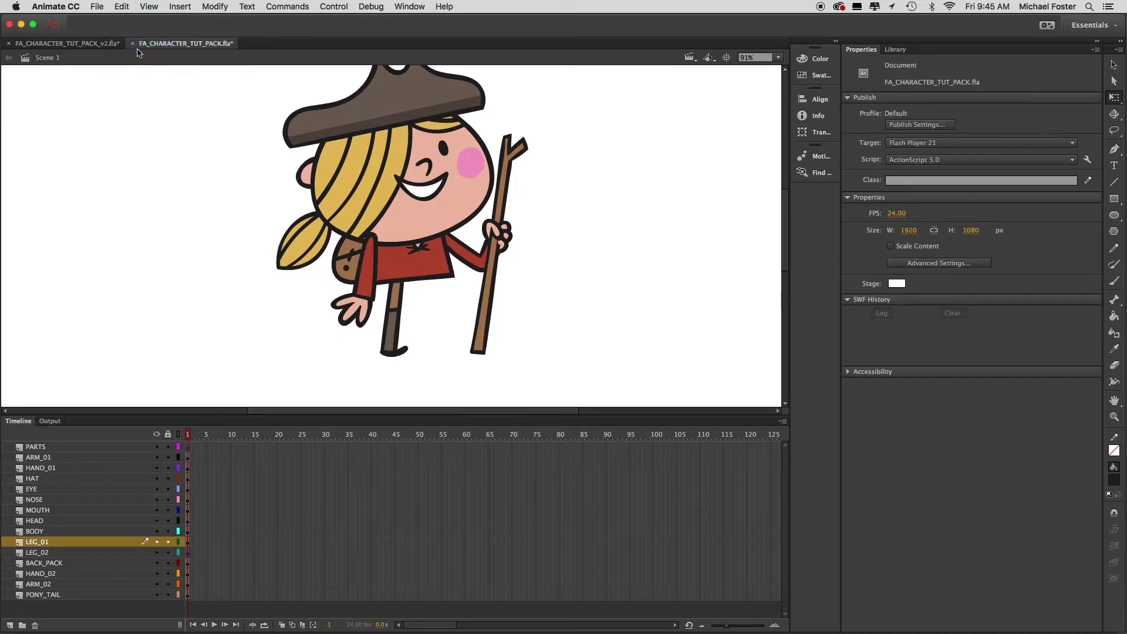
click(106, 554)
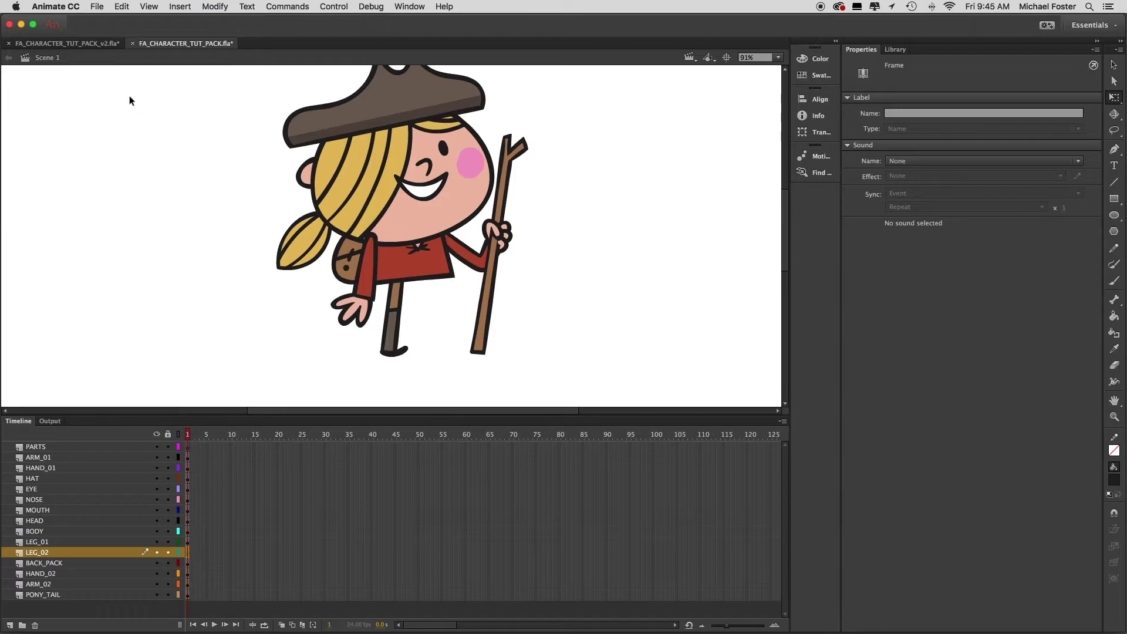
click(122, 7)
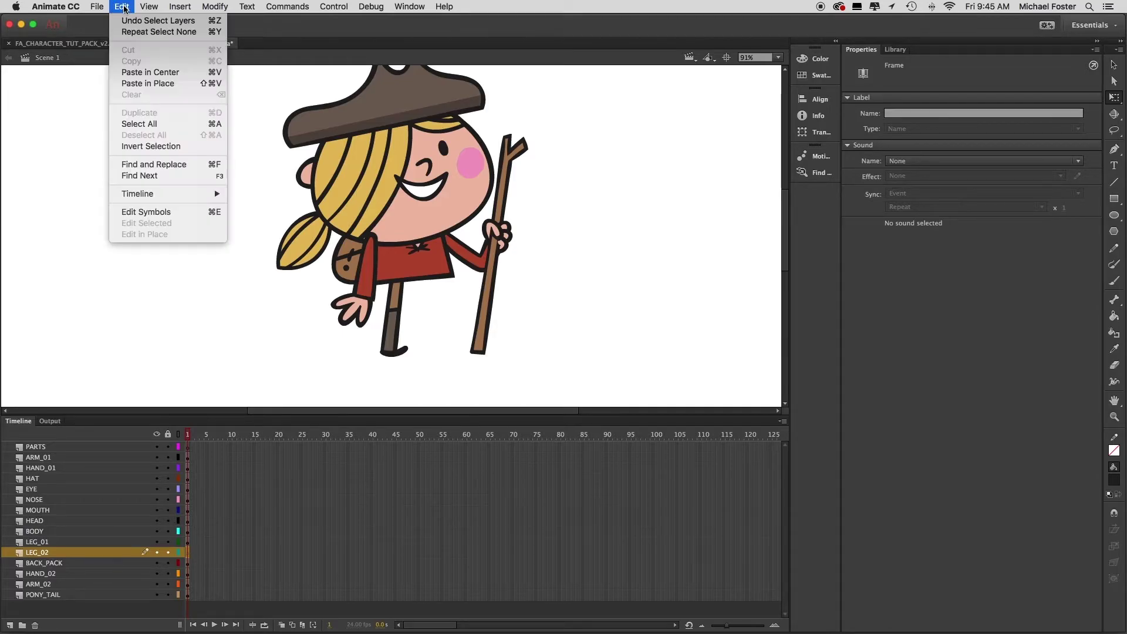
click(157, 84)
click(536, 328)
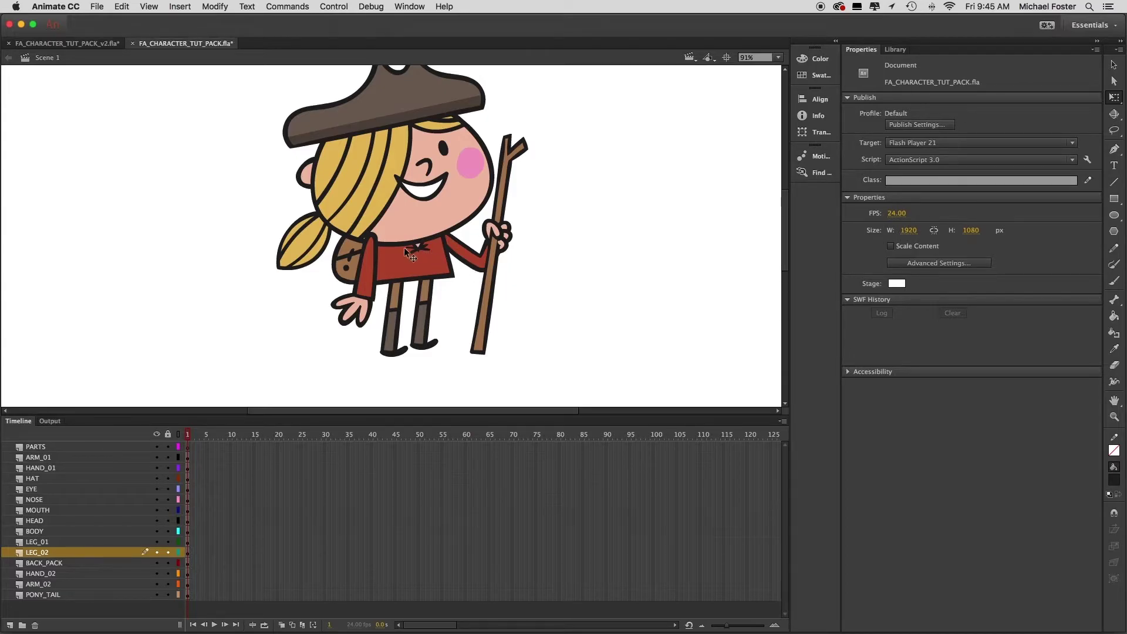
Step: Duplicate the near arm to the empty area beyond the staff and delete the grouped far arm on ARM_02
click(371, 263)
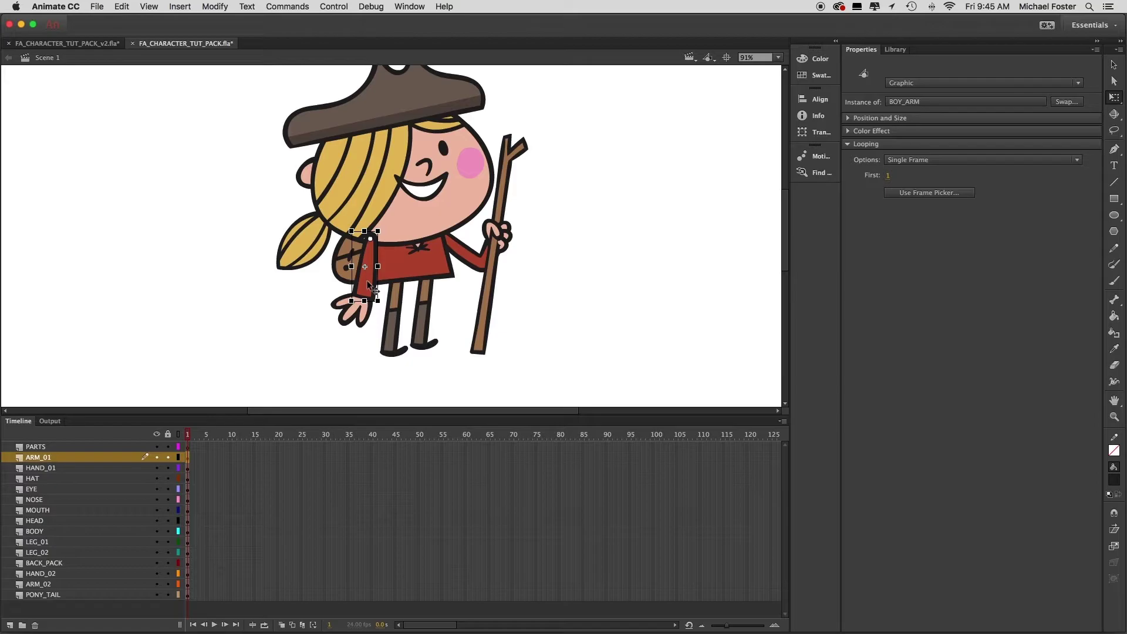
drag(365, 282, 550, 281)
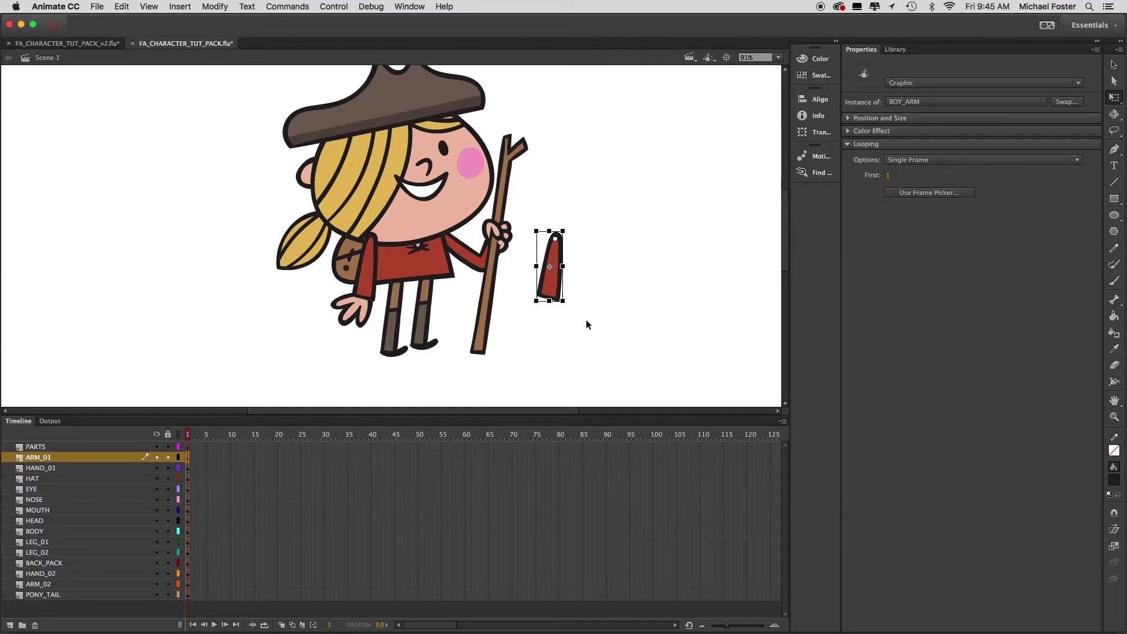
click(586, 319)
click(477, 266)
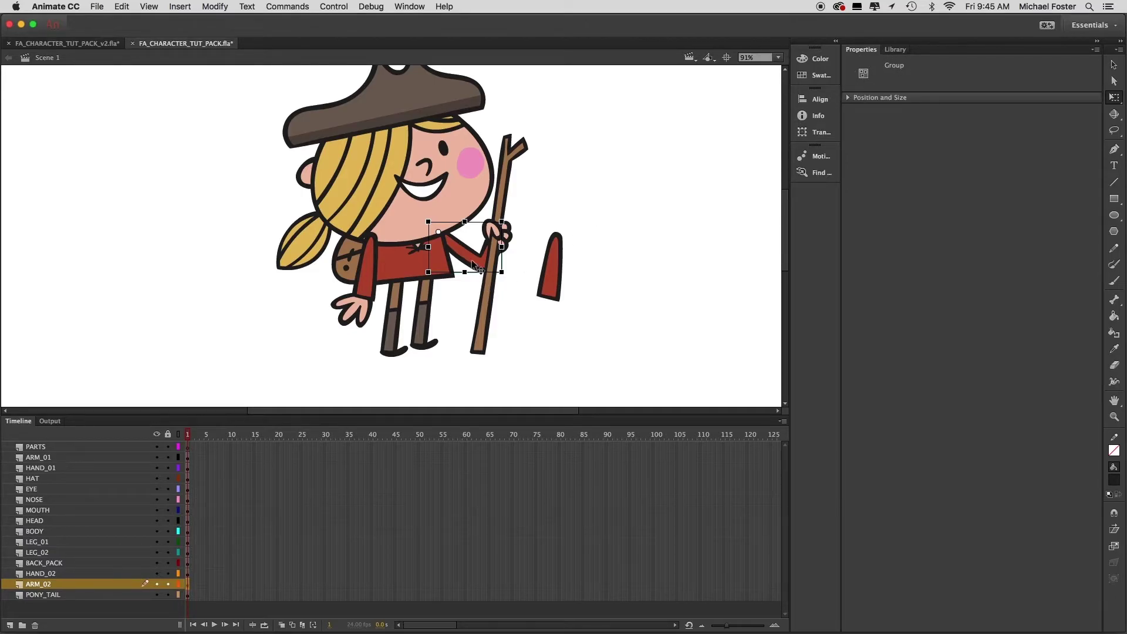
key(Delete)
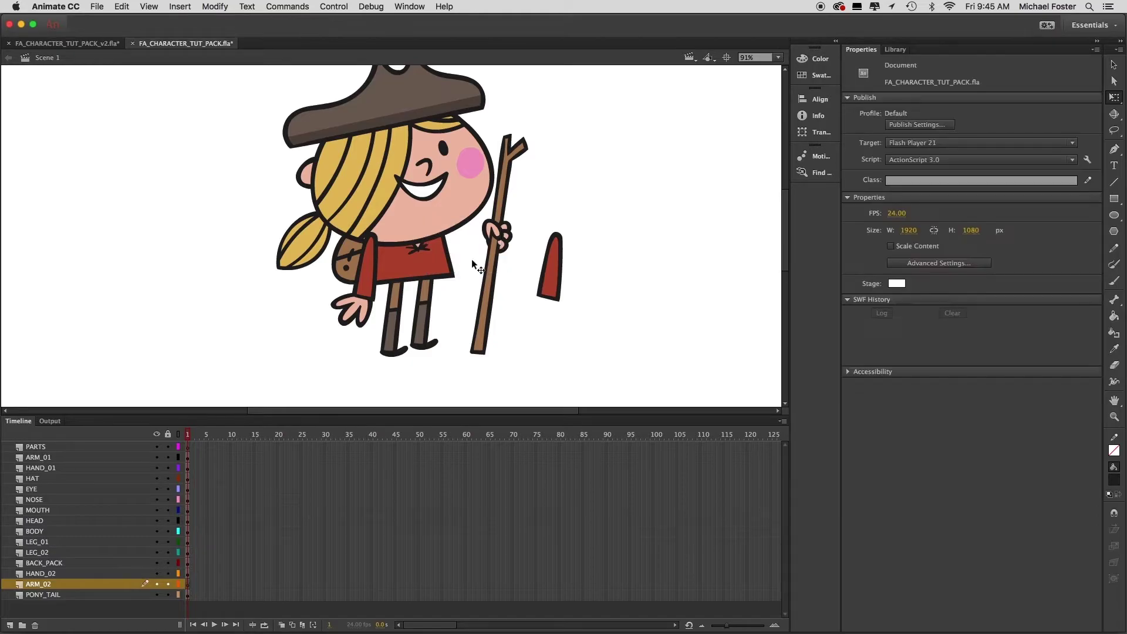
Step: Cut the duplicated arm from ARM_01 and paste it in place on the ARM_02 layer
click(554, 265)
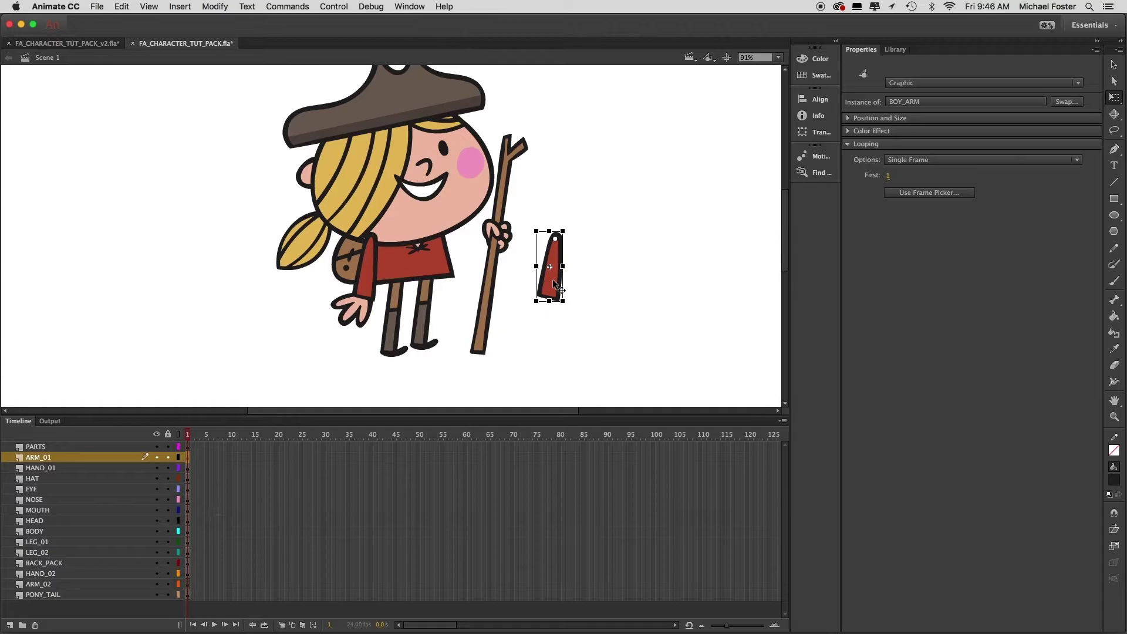
click(124, 7)
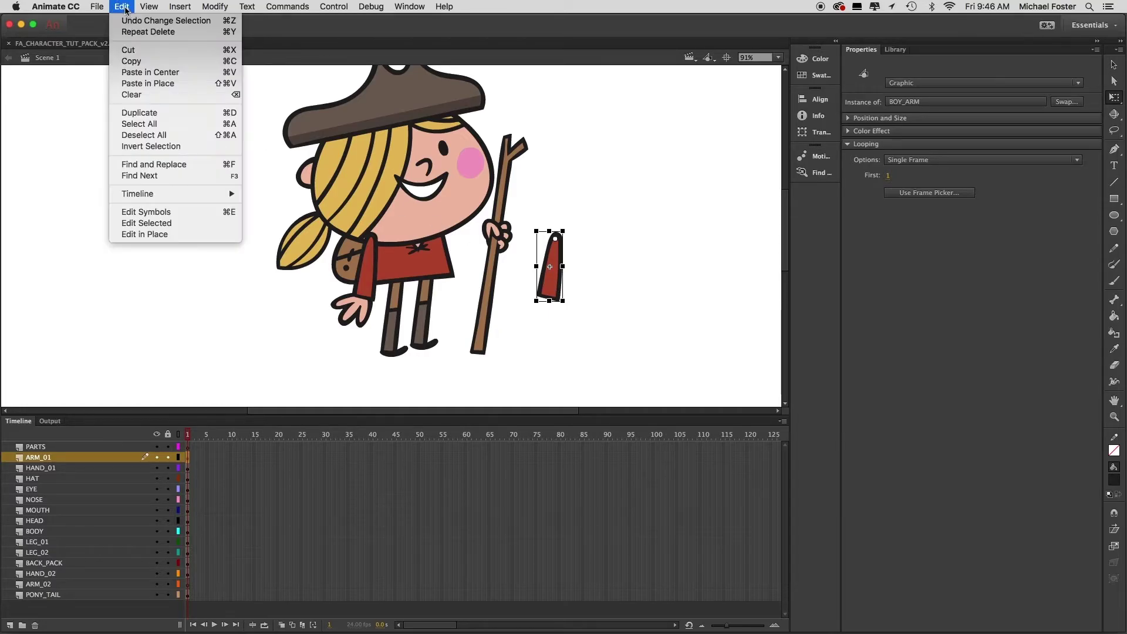
click(130, 49)
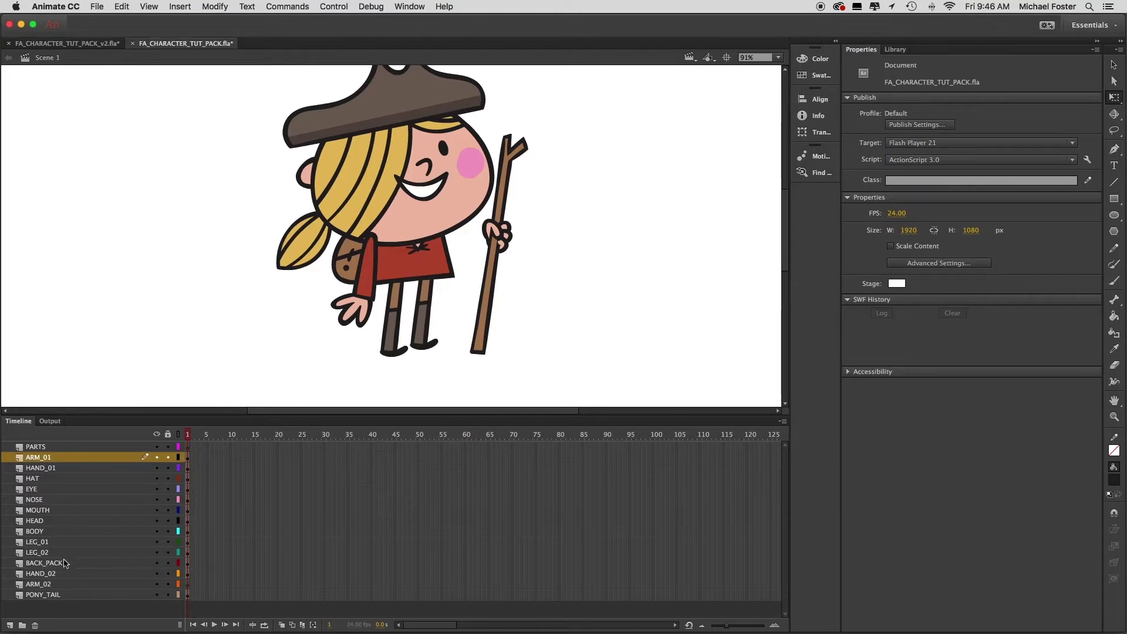
click(70, 585)
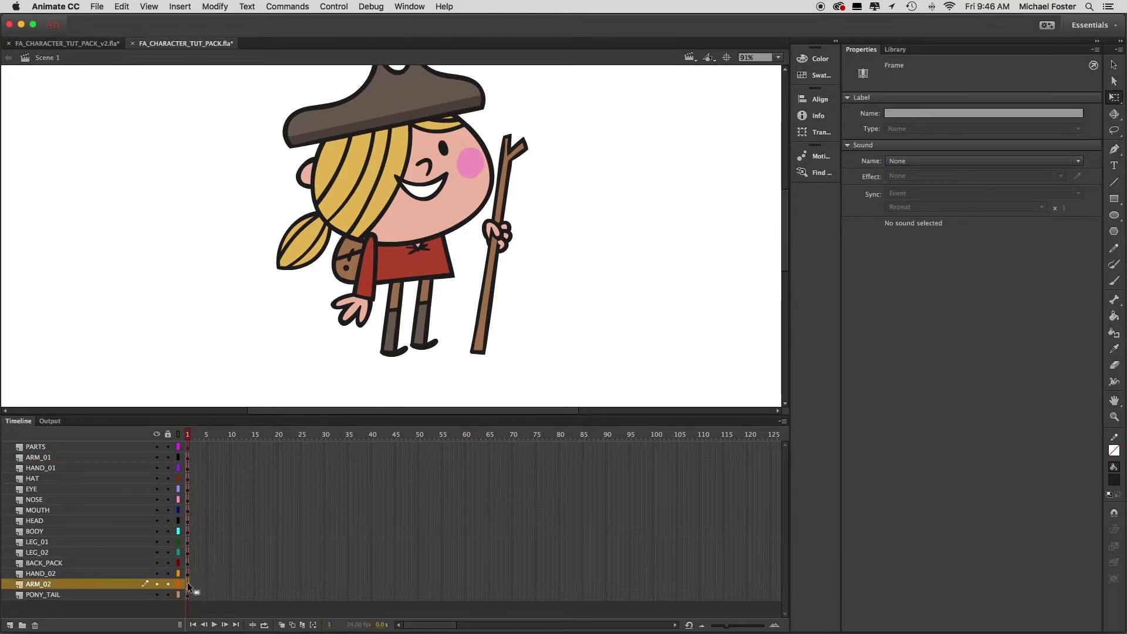
click(122, 7)
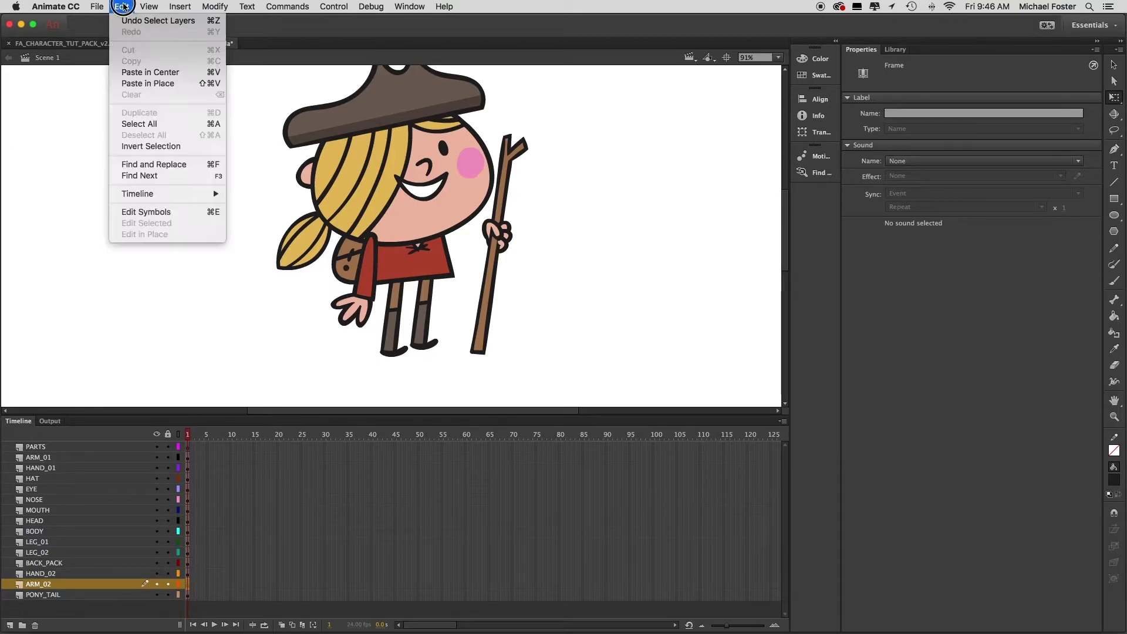
click(156, 85)
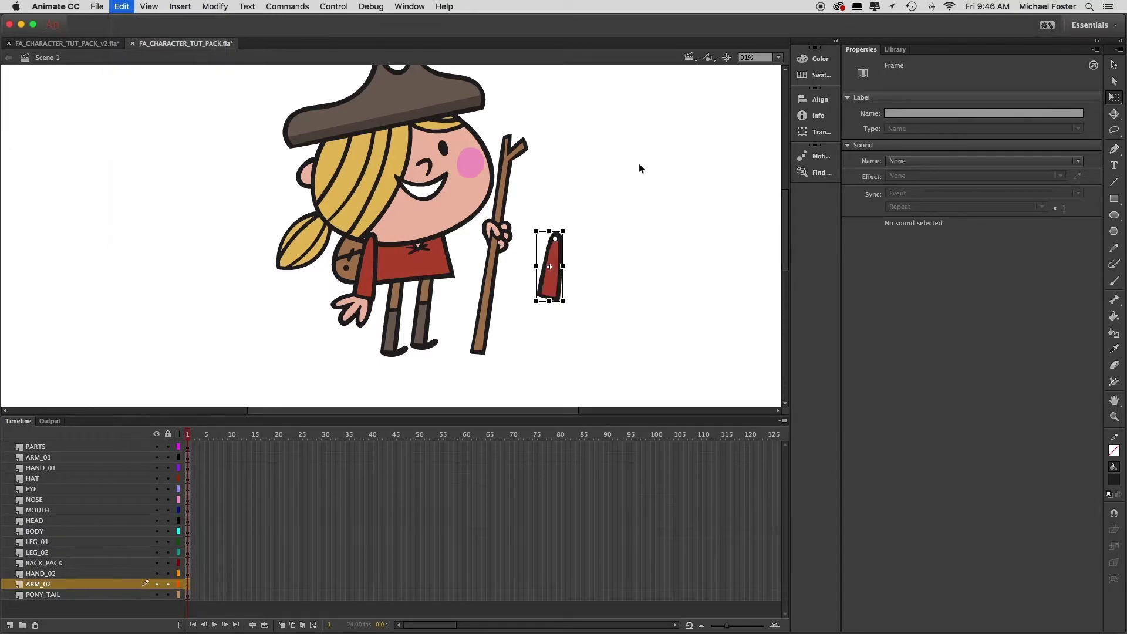
Step: Try the straight arm copy at the far shoulder behind the body, and move it back out beyond the staff
drag(556, 284, 457, 284)
drag(444, 284, 442, 284)
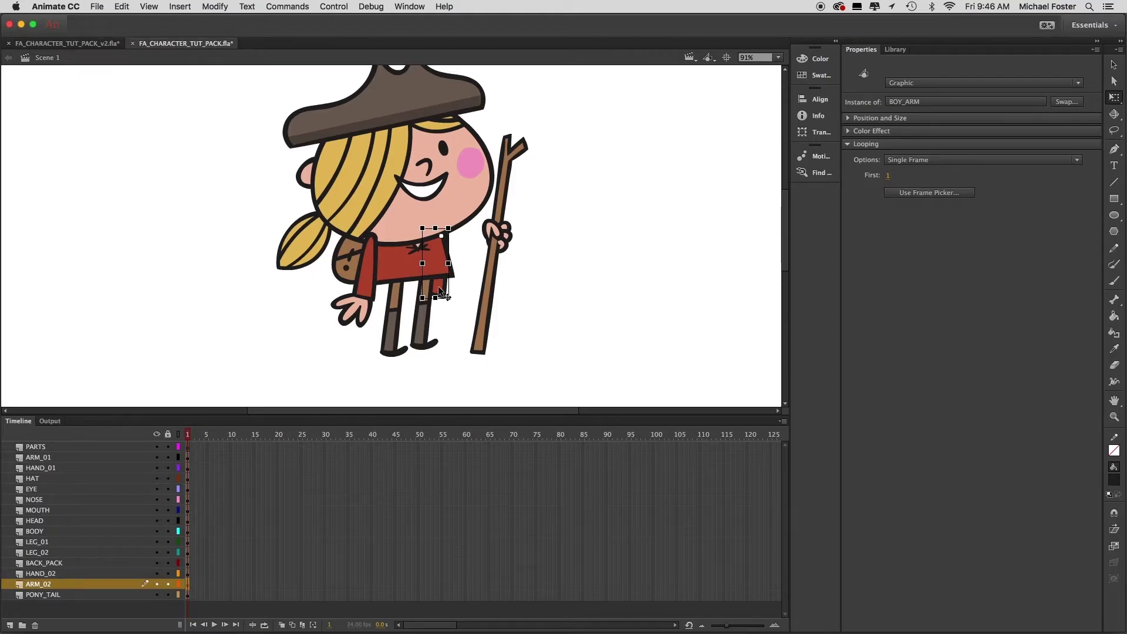
drag(439, 290, 548, 290)
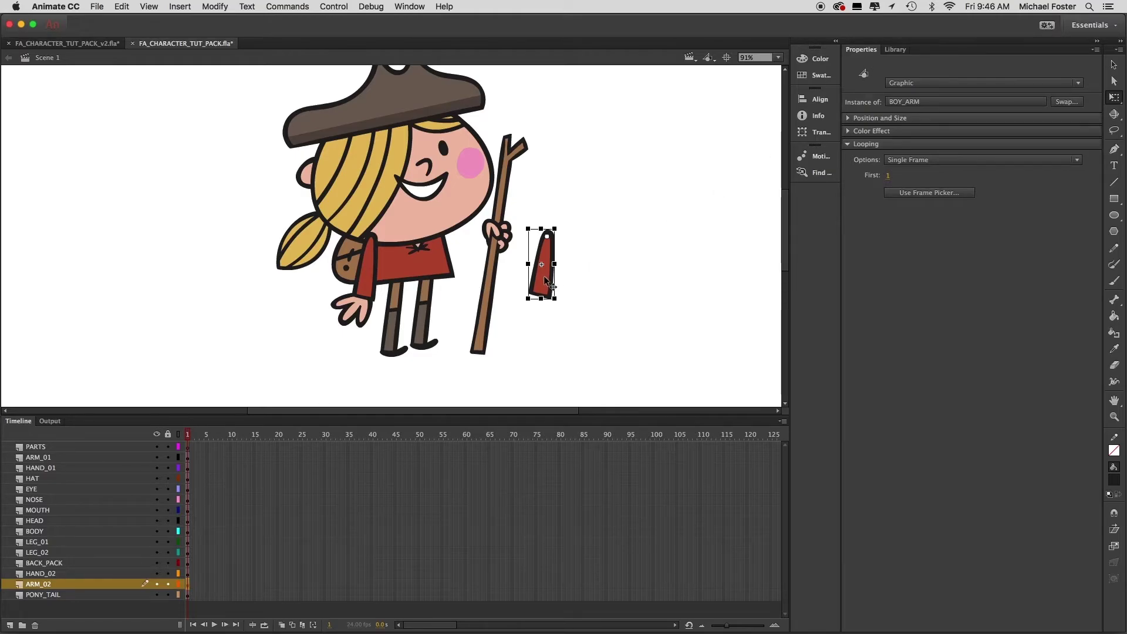
Step: Set the BOY_ARM copy on ARM_02 to the bent arm pose in frame 9 using the Frame Picker
click(934, 197)
drag(658, 87, 706, 78)
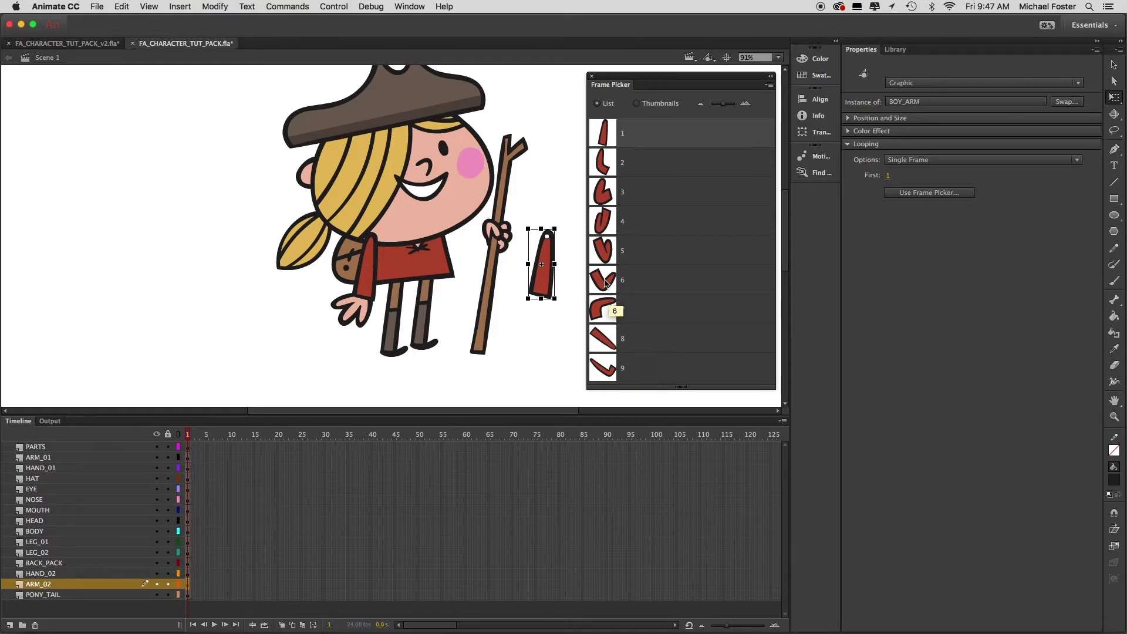
click(608, 370)
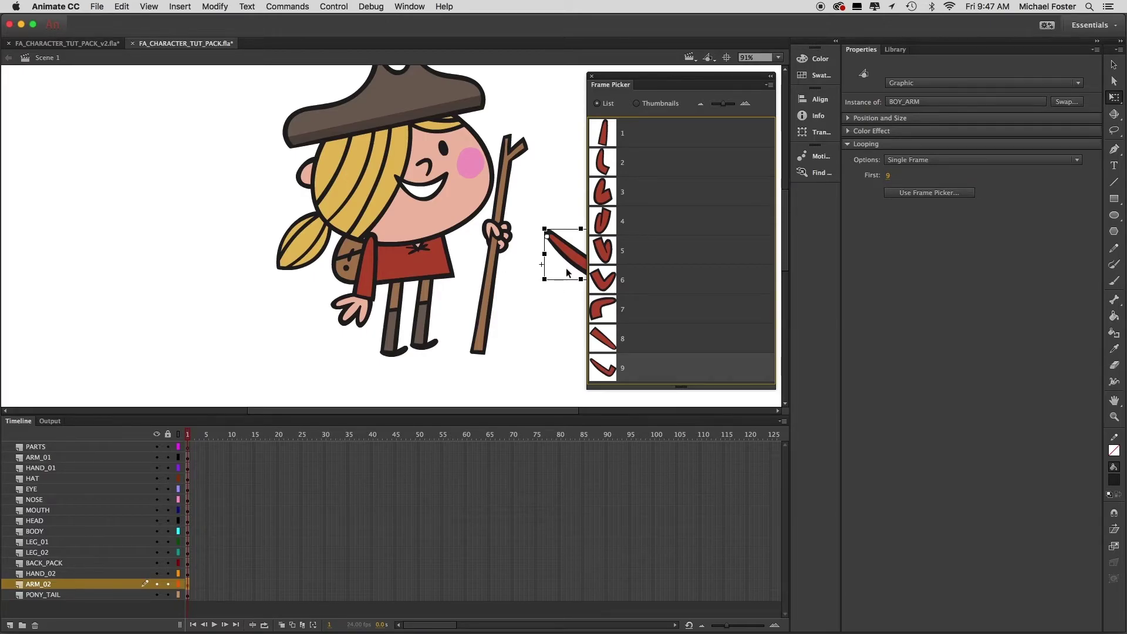
drag(722, 77, 792, 89)
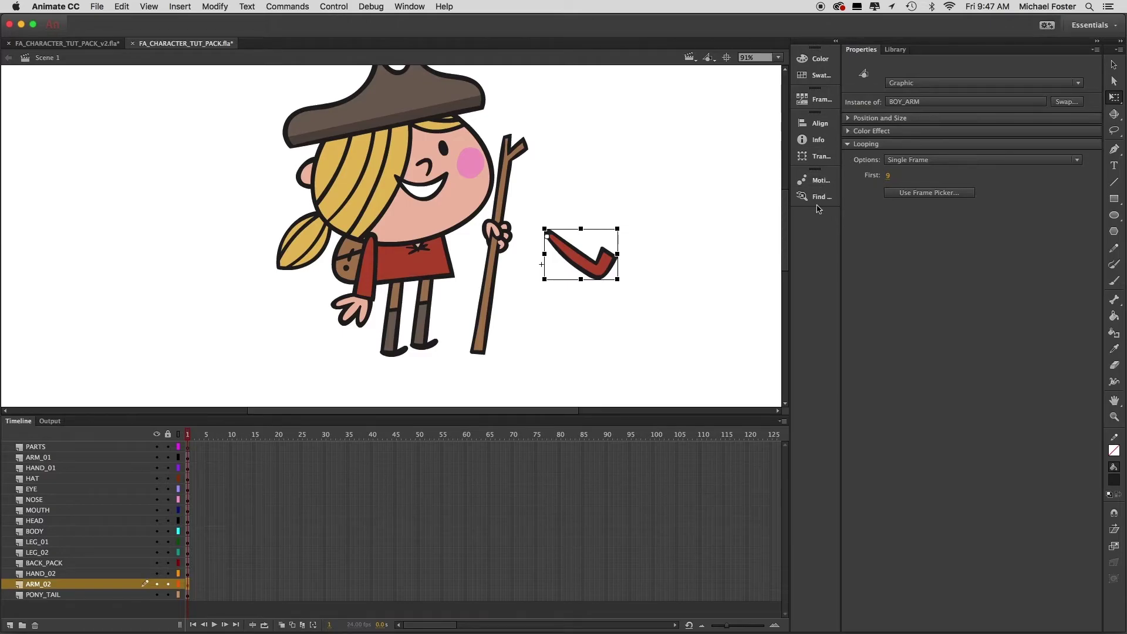
click(920, 196)
drag(710, 92, 177, 89)
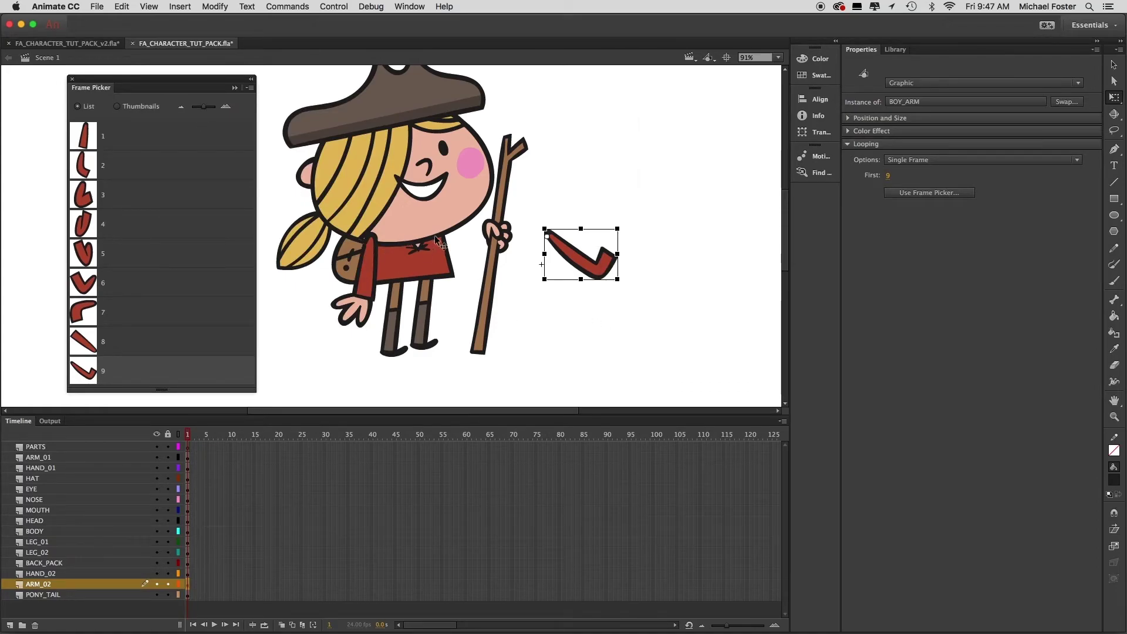
Step: Position the bent arm between the far shoulder and the hand on the staff, and close the Frame Picker
drag(602, 271, 543, 267)
click(551, 251)
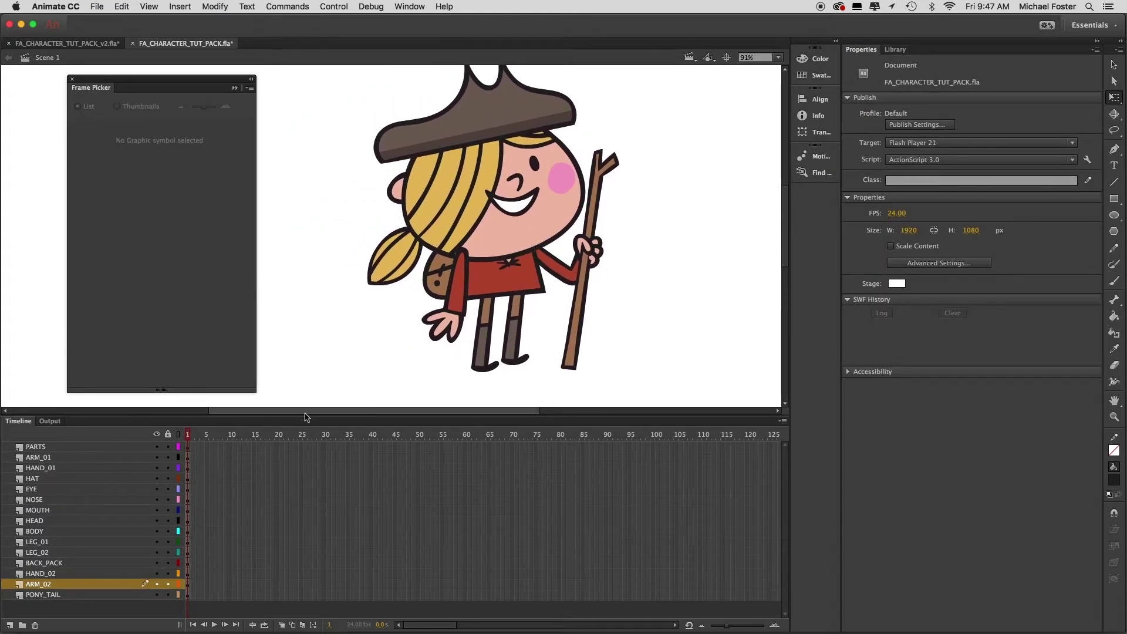
click(72, 80)
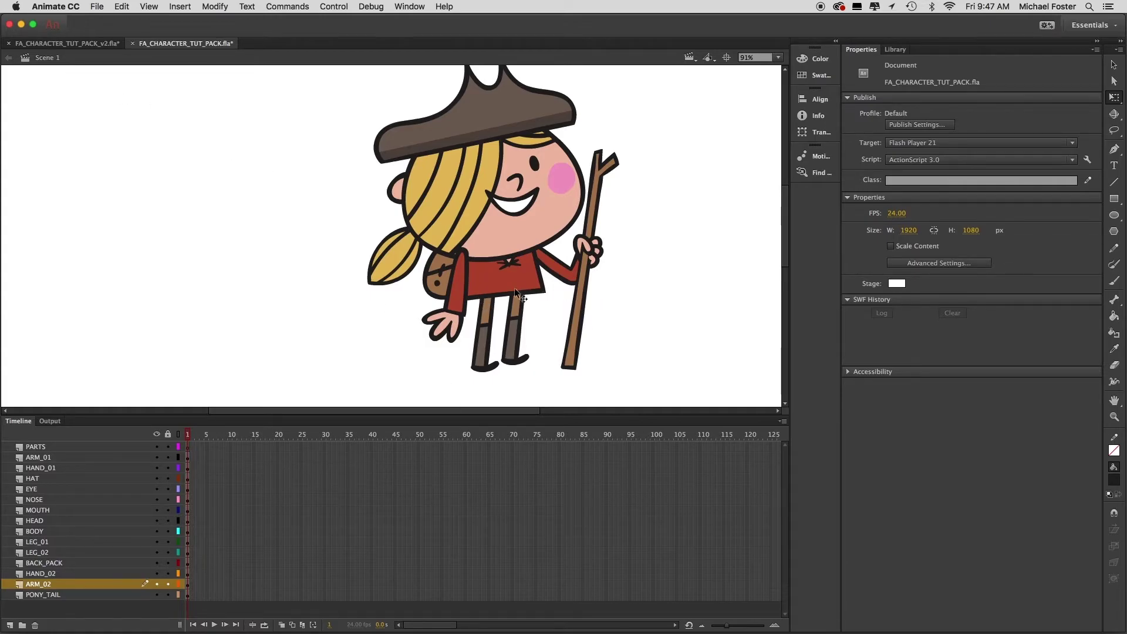
Step: Check the symbol instances used for the body and the legs
click(546, 221)
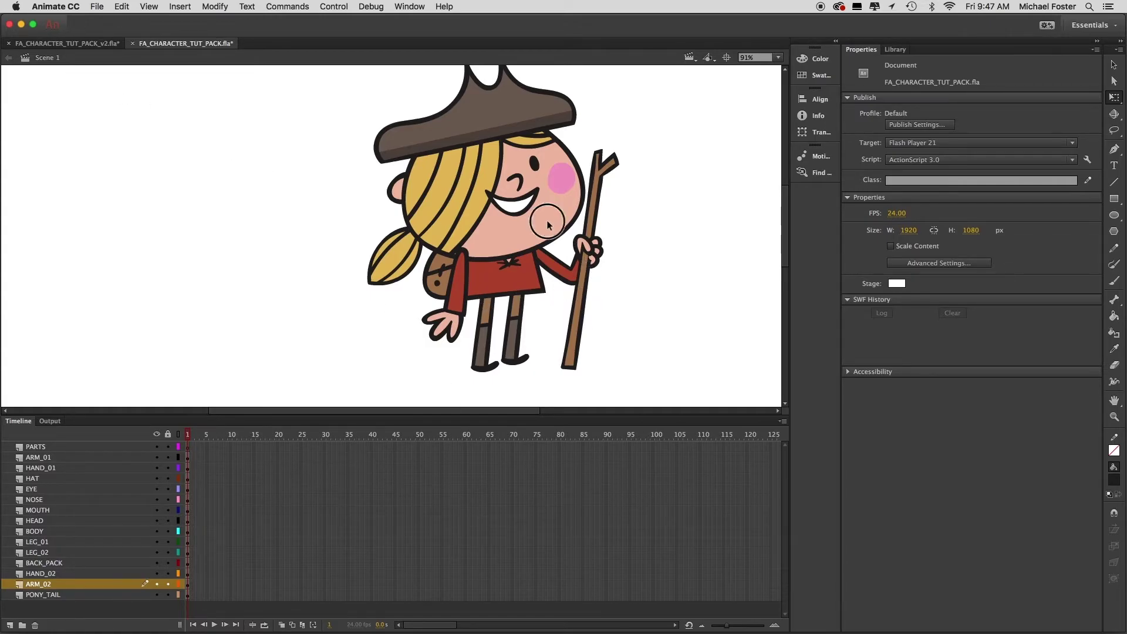
click(512, 293)
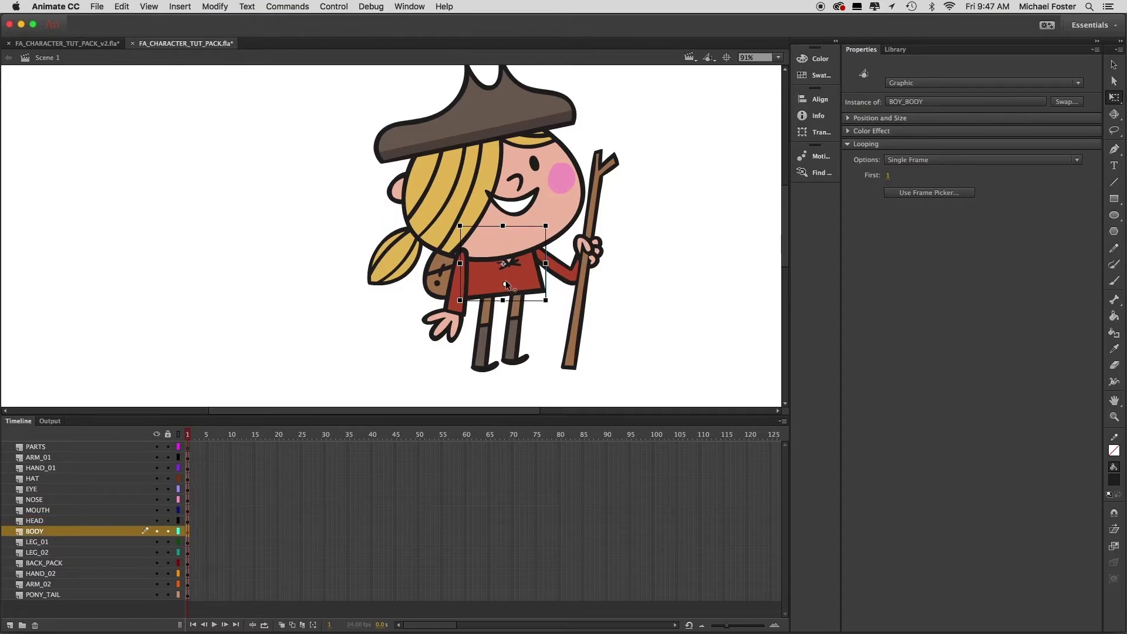
click(494, 326)
click(516, 308)
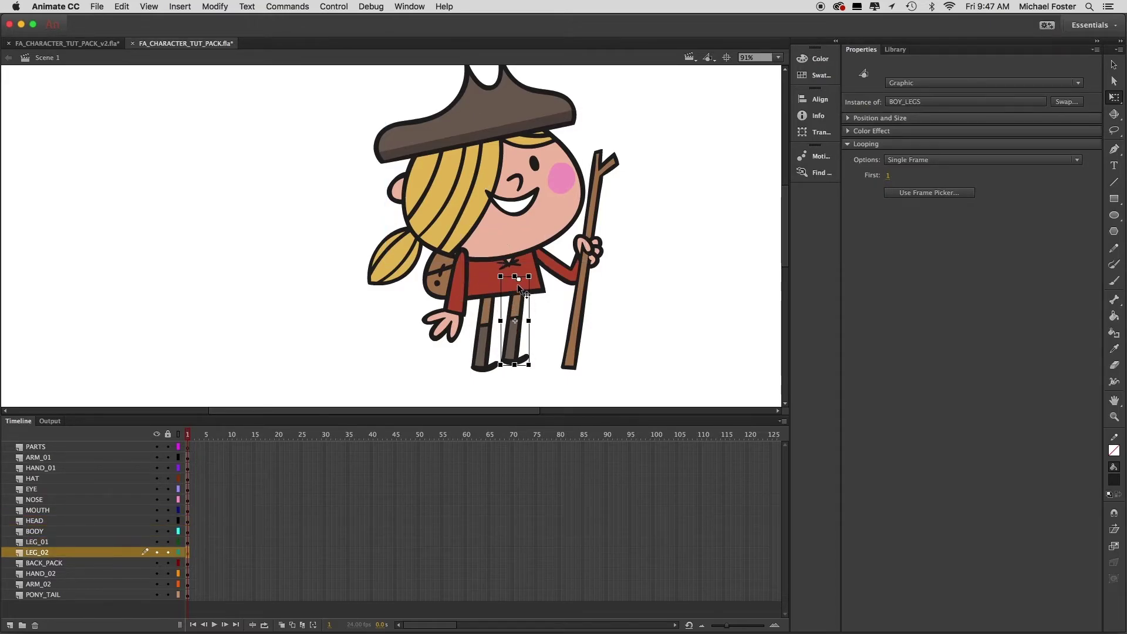
Step: Select all parts of the character and move them together toward the centre of the stage
alt+super+click(460, 243)
drag(460, 244, 446, 275)
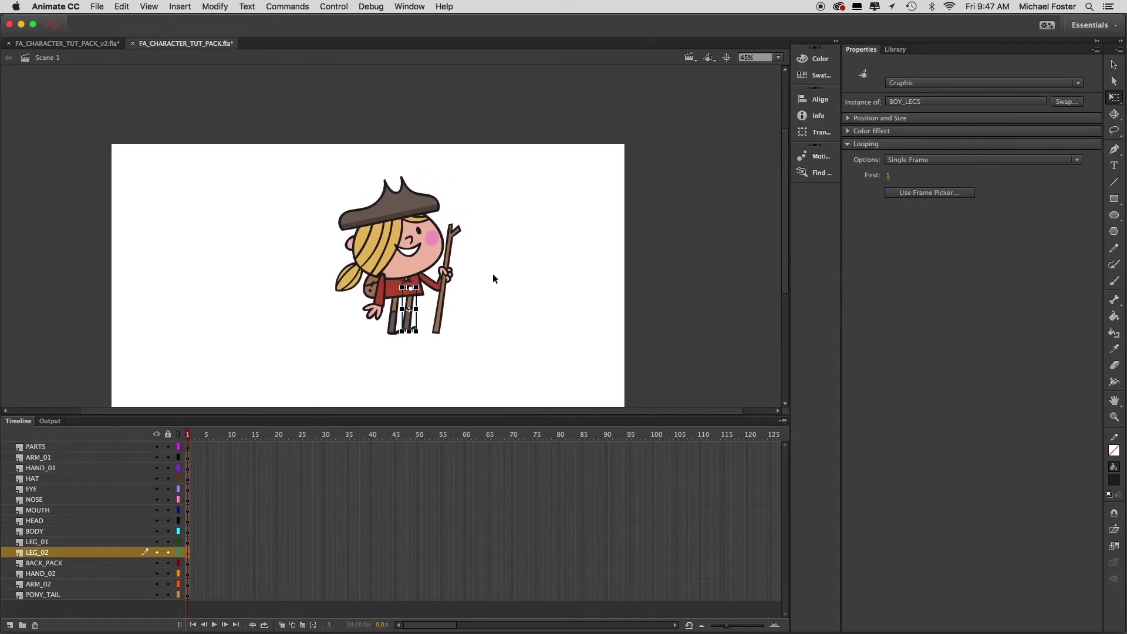
click(489, 273)
drag(311, 159, 498, 361)
mouse_move(413, 270)
mouse_down()
mouse_move(374, 293)
mouse_move(426, 262)
mouse_up()
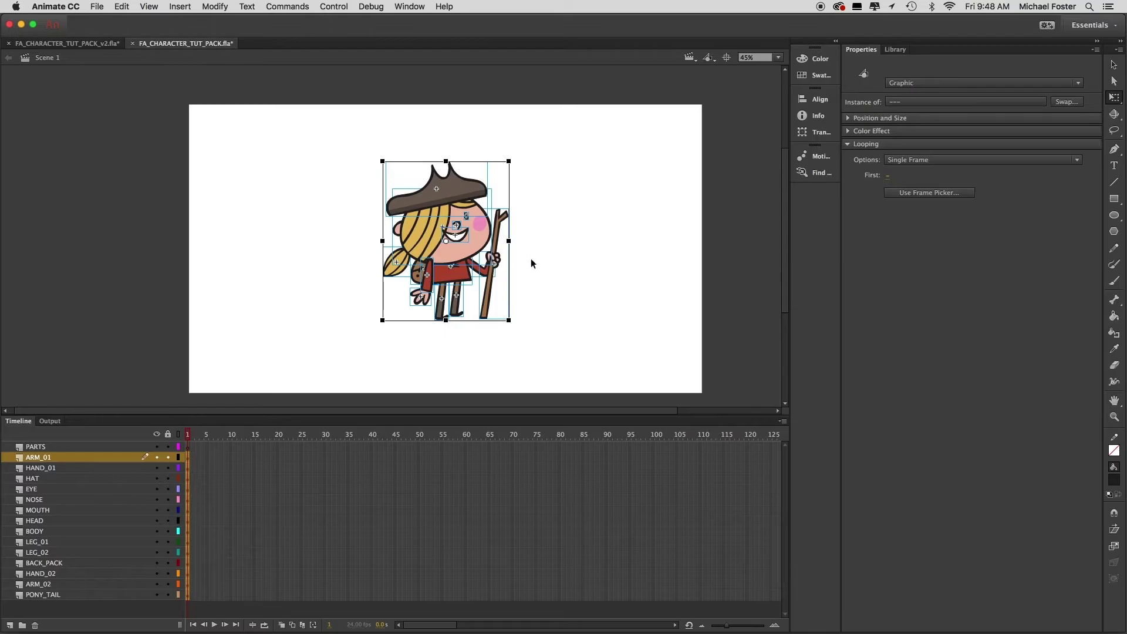
click(573, 265)
Step: Convert all the selected character parts into one graphic symbol named BOY
drag(344, 140, 593, 367)
click(215, 7)
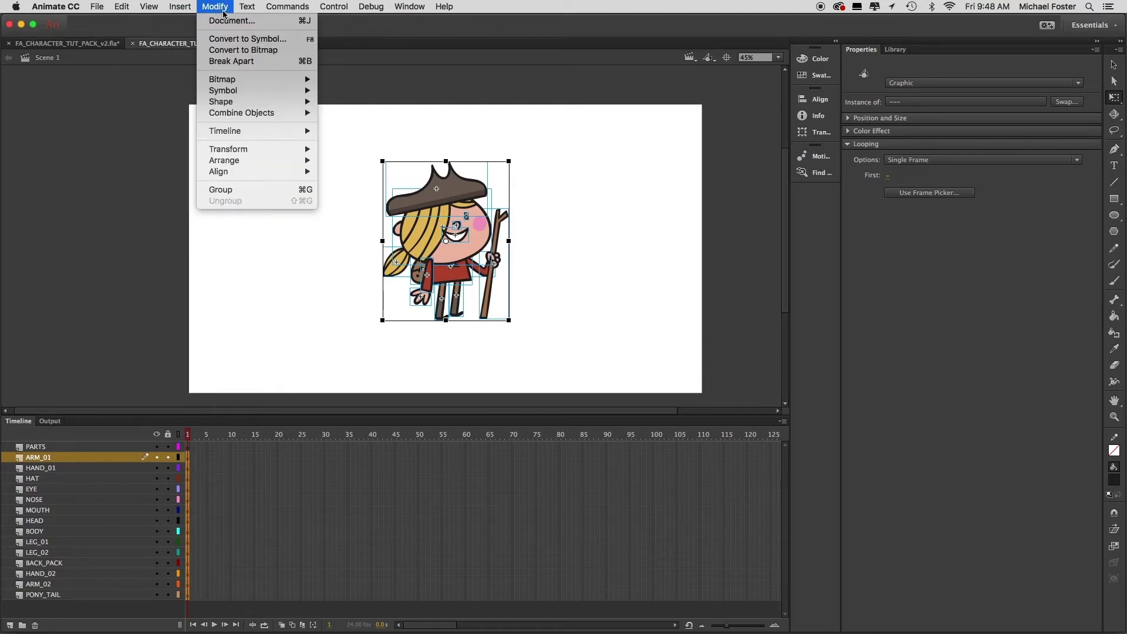
click(246, 38)
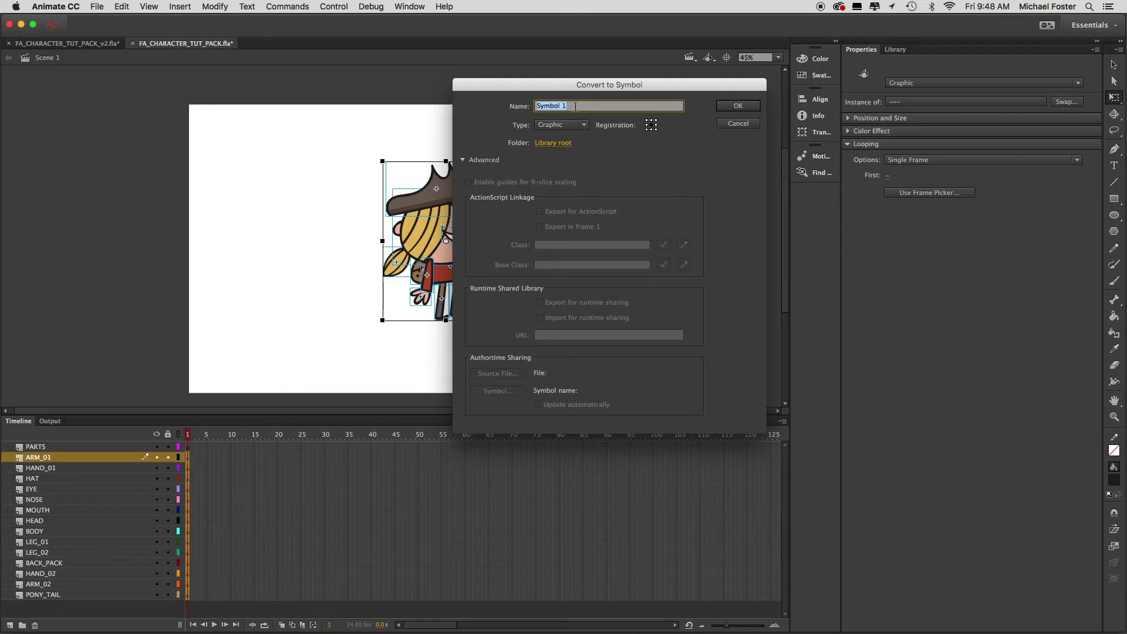
text(BOY)
click(744, 108)
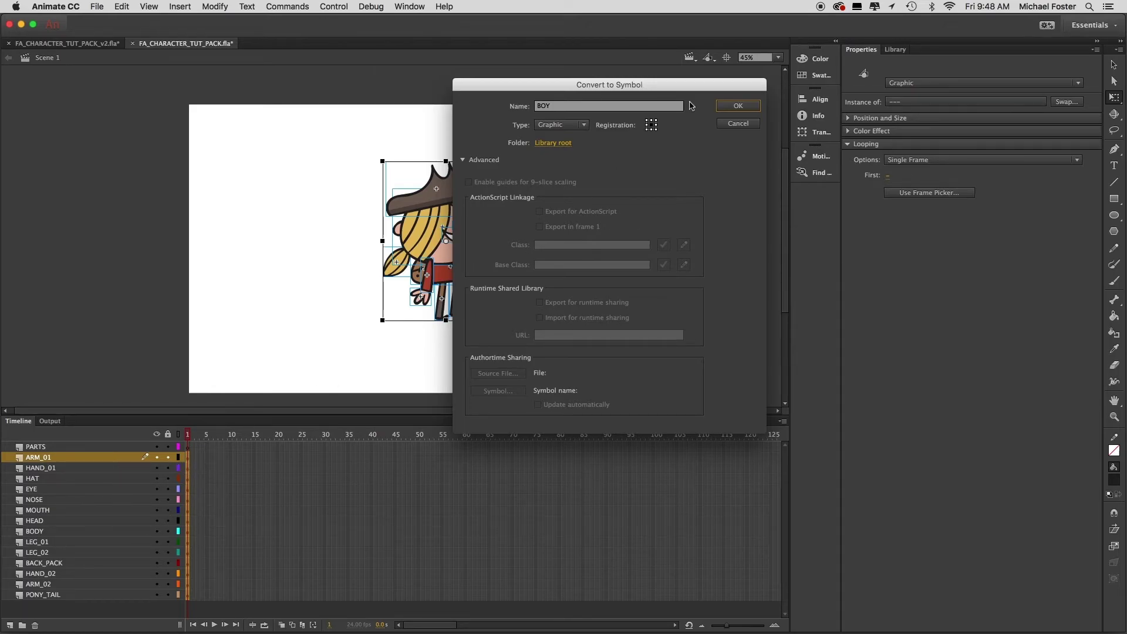
click(741, 107)
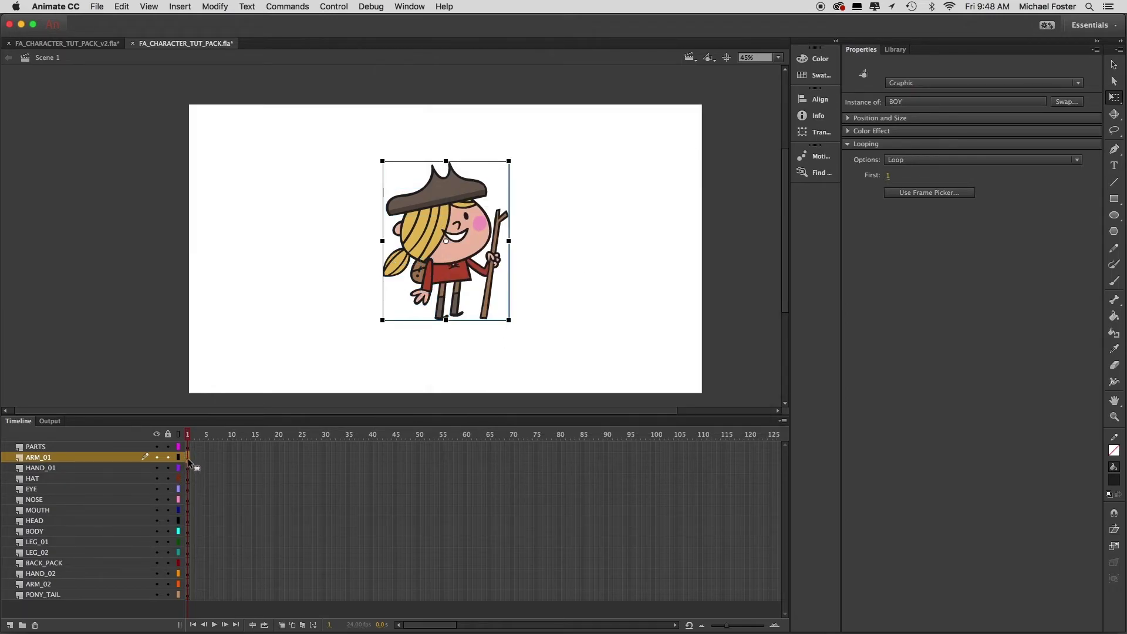
Step: Test moving the whole BOY instance across the stage and return it to the centre
mouse_move(427, 280)
mouse_down()
mouse_move(306, 280)
mouse_move(448, 276)
mouse_up()
click(551, 291)
key(super+z)
click(490, 305)
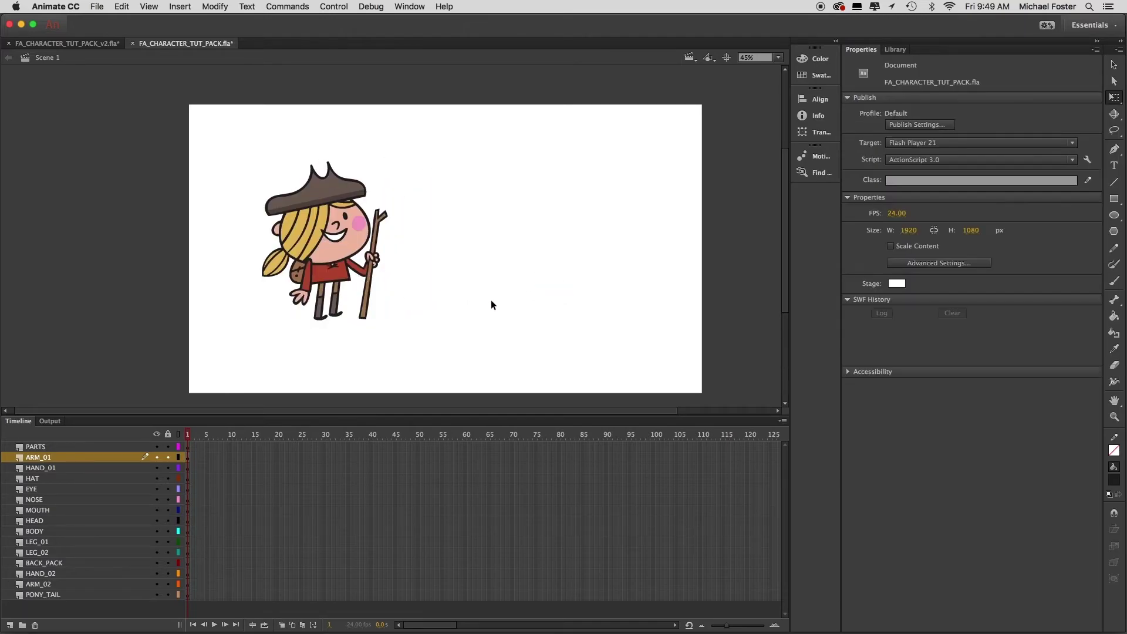
drag(333, 271, 451, 279)
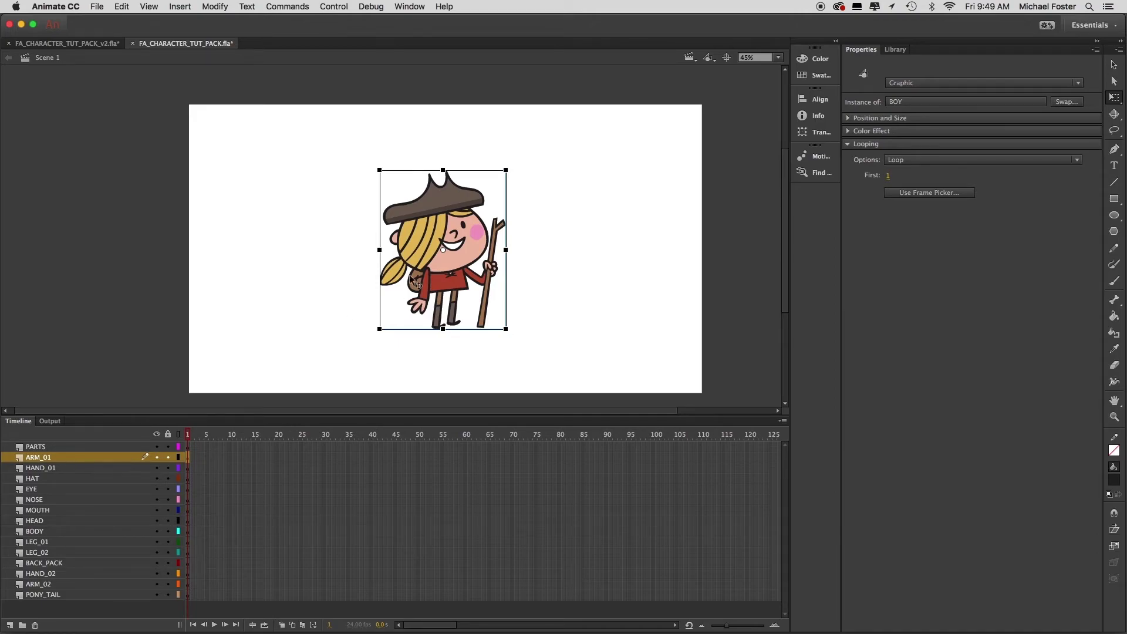
Step: Open the BOY symbol for editing in place and distribute its parts to separate layers
double_click(451, 280)
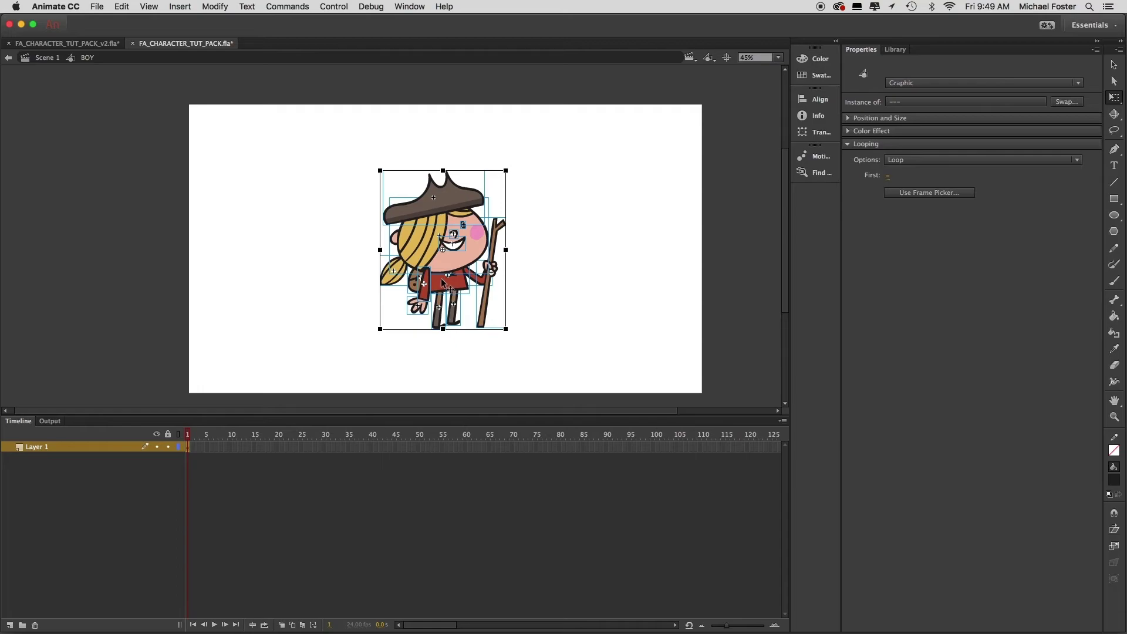
click(213, 7)
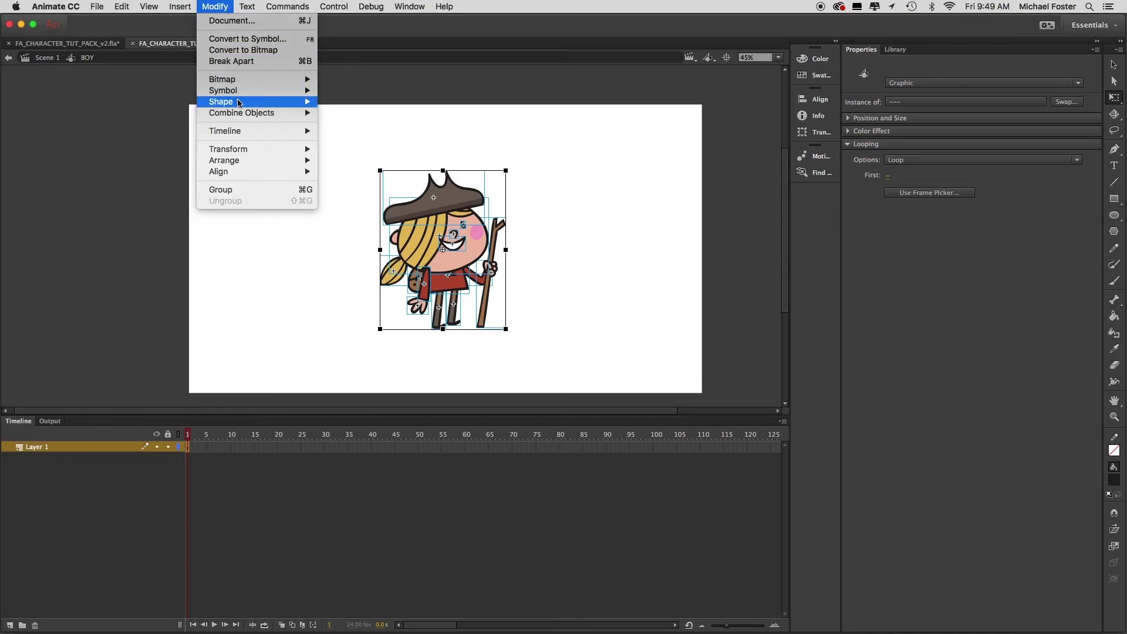
mouse_move(246, 134)
click(132, 139)
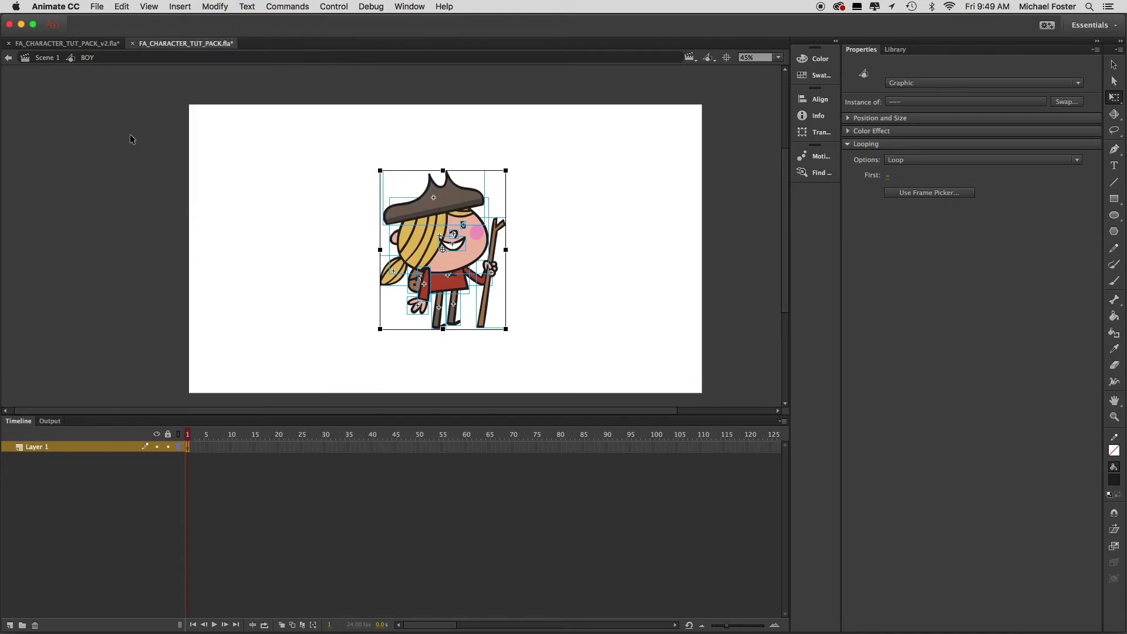
click(218, 8)
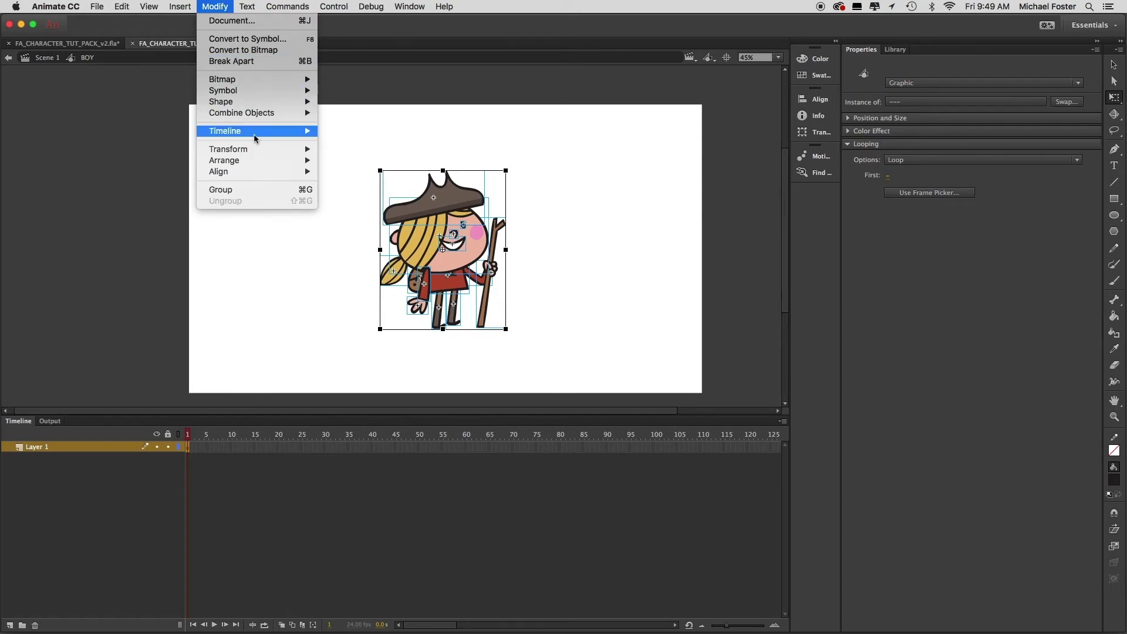
mouse_move(255, 138)
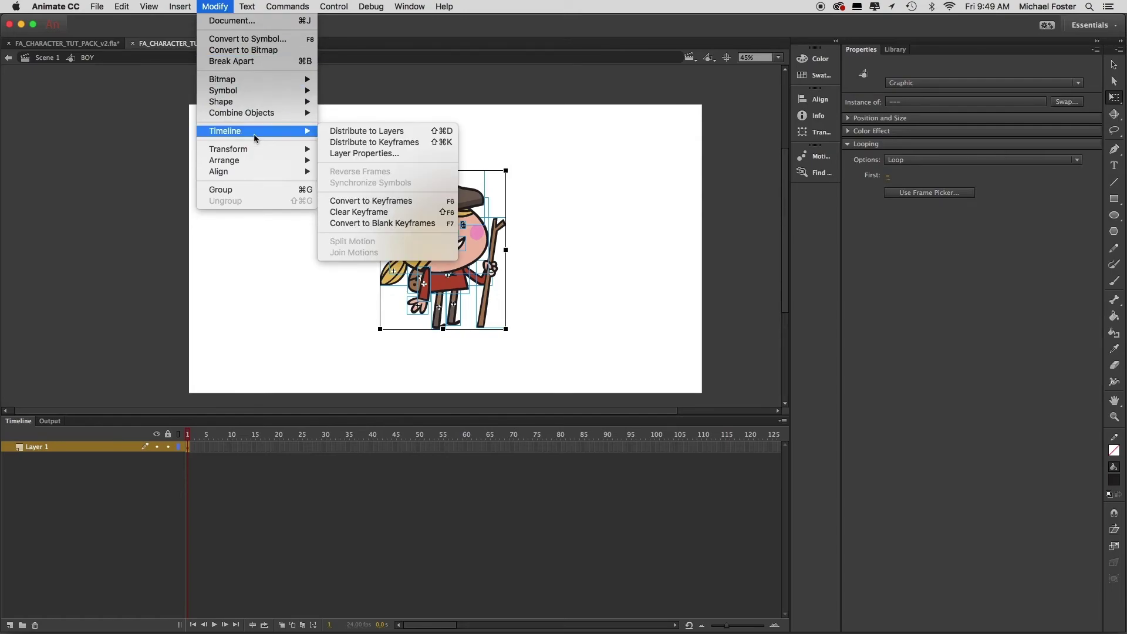
click(359, 135)
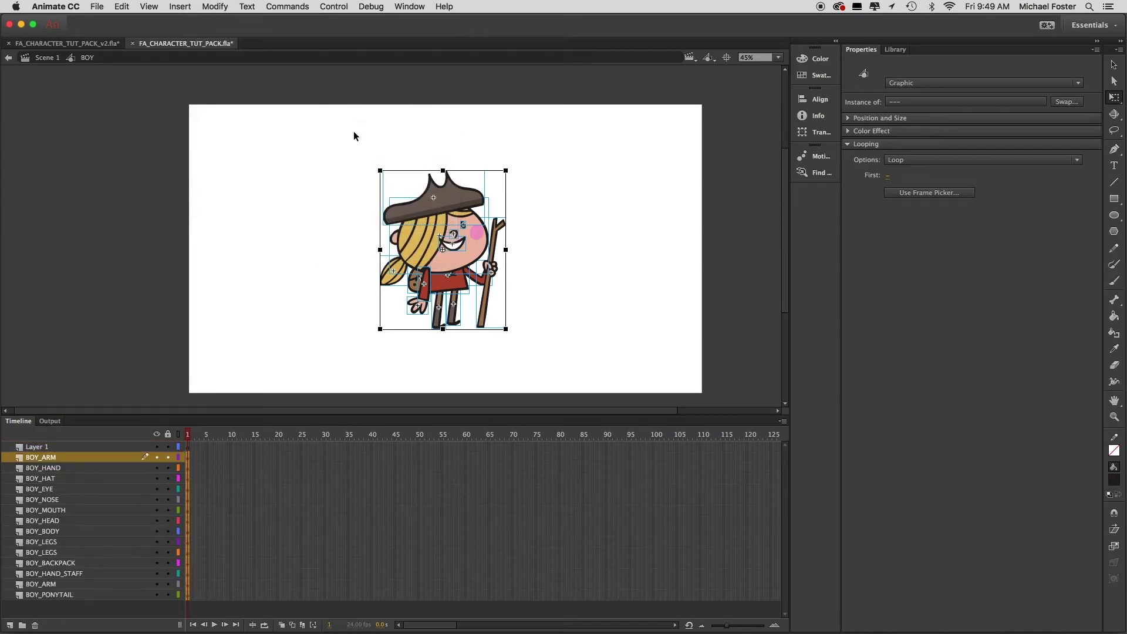
Step: Check which character part sits on the BOY_HAND, BOY_HAT, BOY_EYE and BOY_PONYTAIL layers by selecting each layer in turn
click(530, 261)
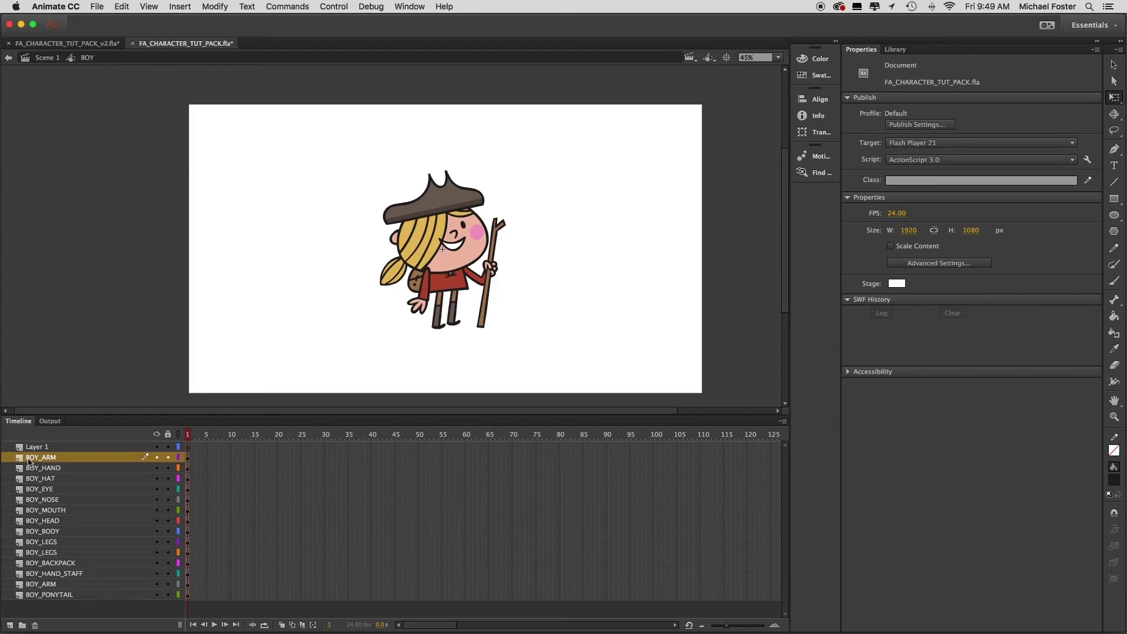
click(42, 469)
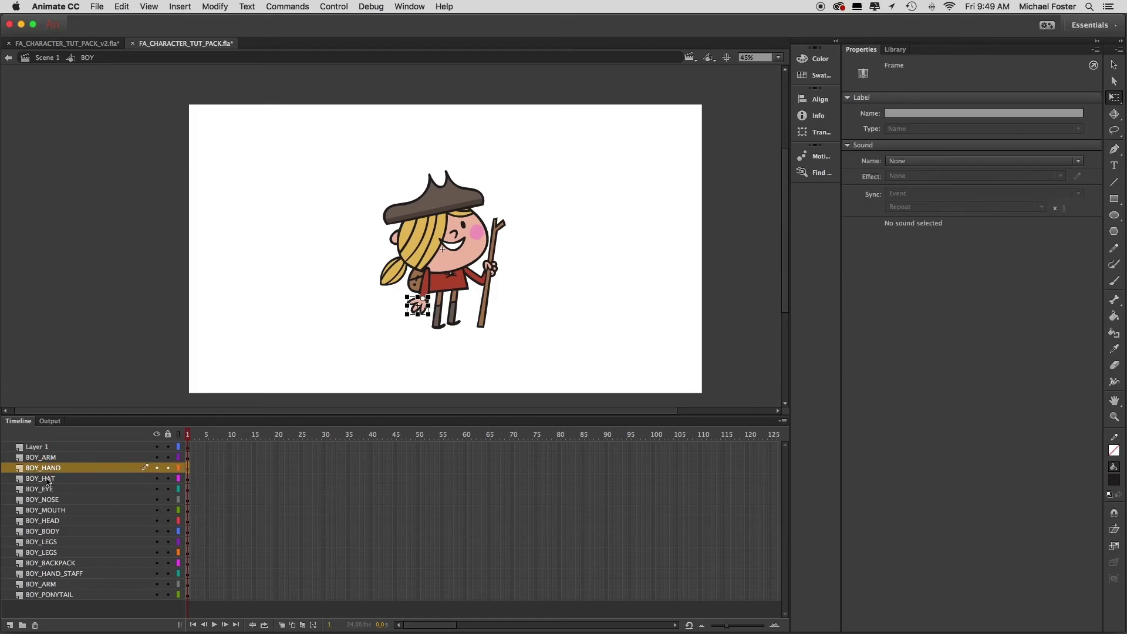
click(47, 479)
click(51, 490)
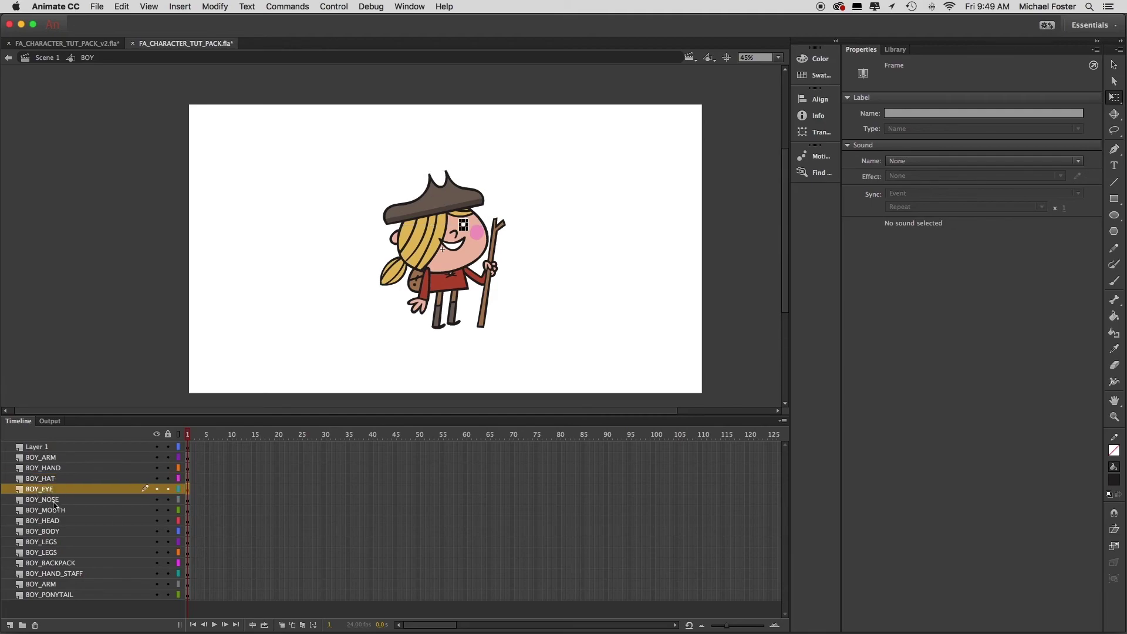
click(85, 595)
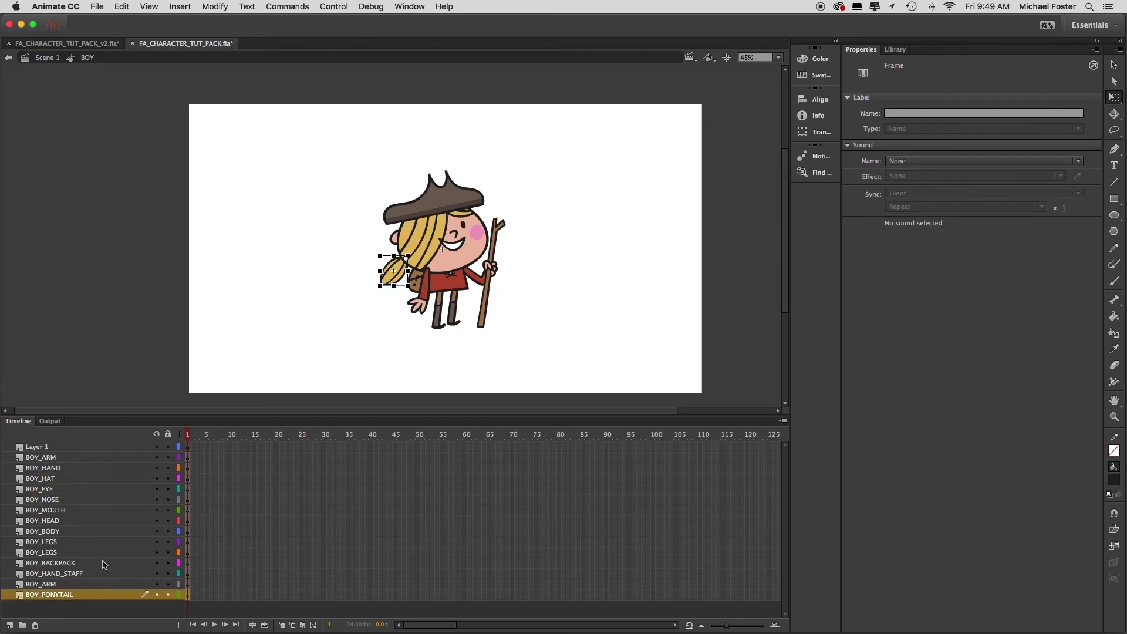
Step: Test moving the head, hat and ponytail separately inside the BOY symbol, undoing each move and clearing the selection
drag(461, 256, 362, 241)
key(super+z)
drag(448, 189, 440, 143)
key(super+z)
drag(394, 282, 369, 284)
key(super+z)
click(536, 275)
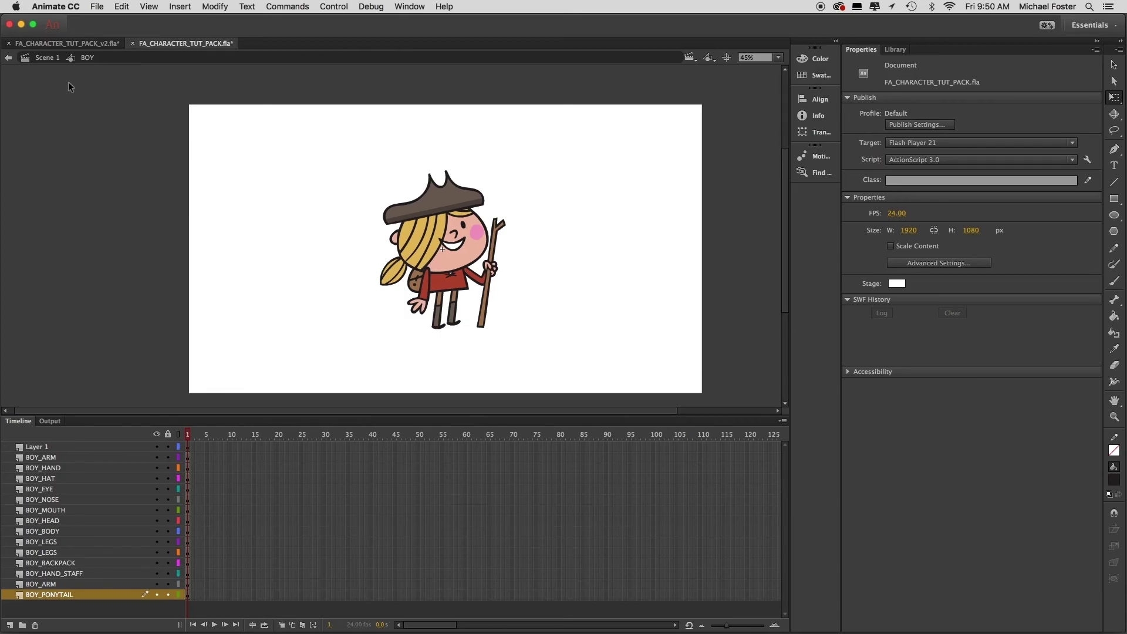
Step: Return to Scene 1 and test moving the whole BOY instance to the left, undoing the move
click(45, 58)
click(582, 248)
click(450, 261)
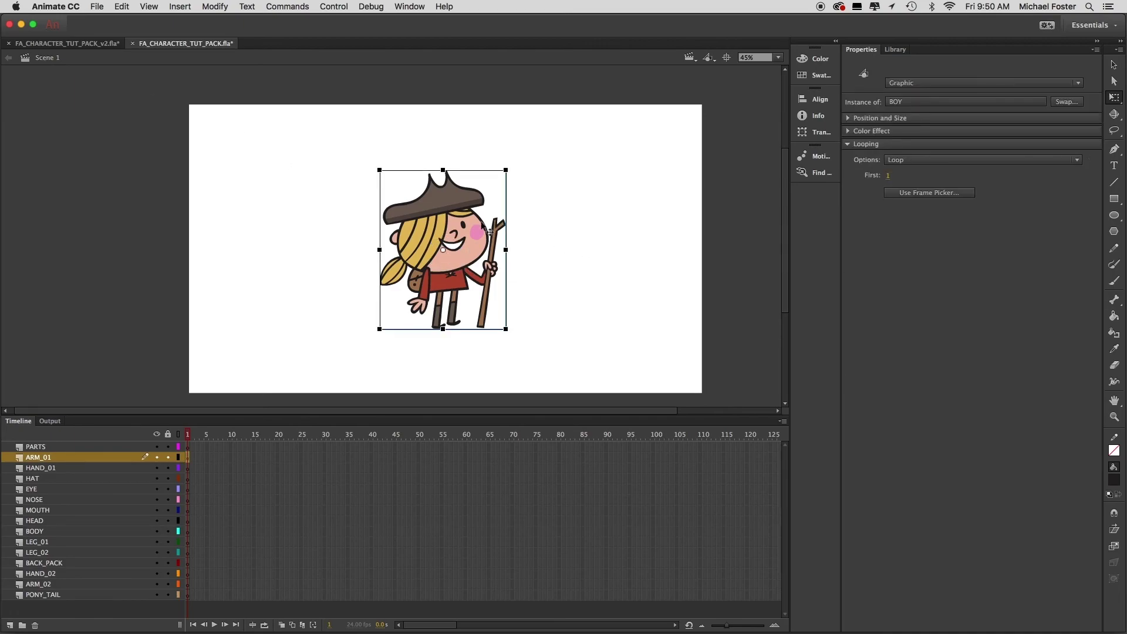
drag(476, 257, 408, 256)
key(super+z)
Step: Reopen the BOY symbol to view its part layers, return to Scene 1, and leave the BOY instance deselected
double_click(466, 258)
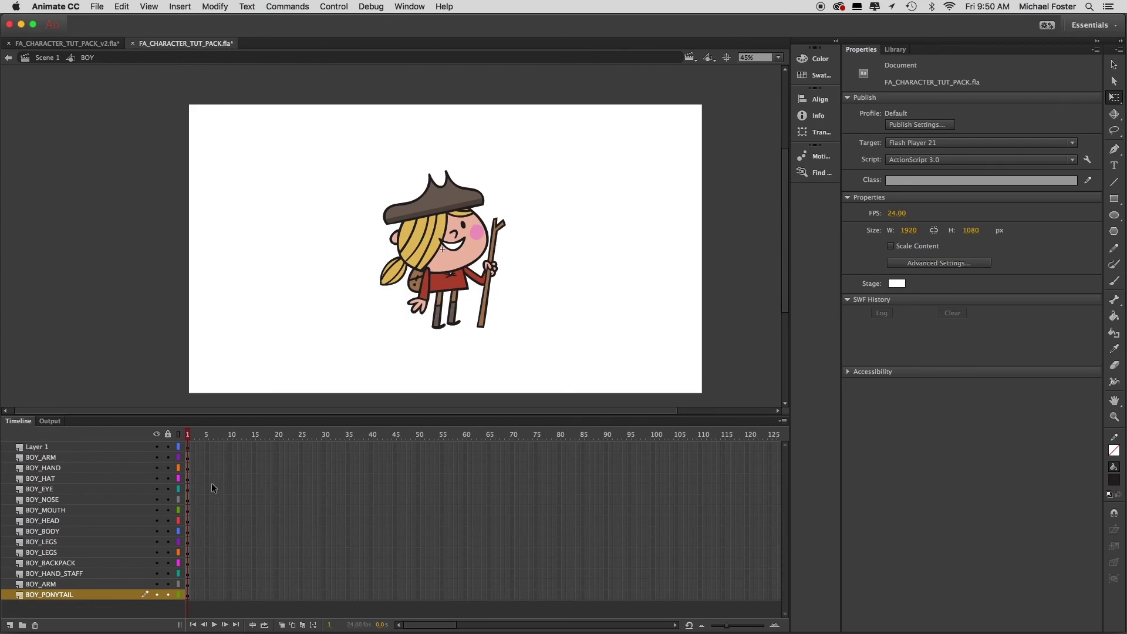
double_click(362, 324)
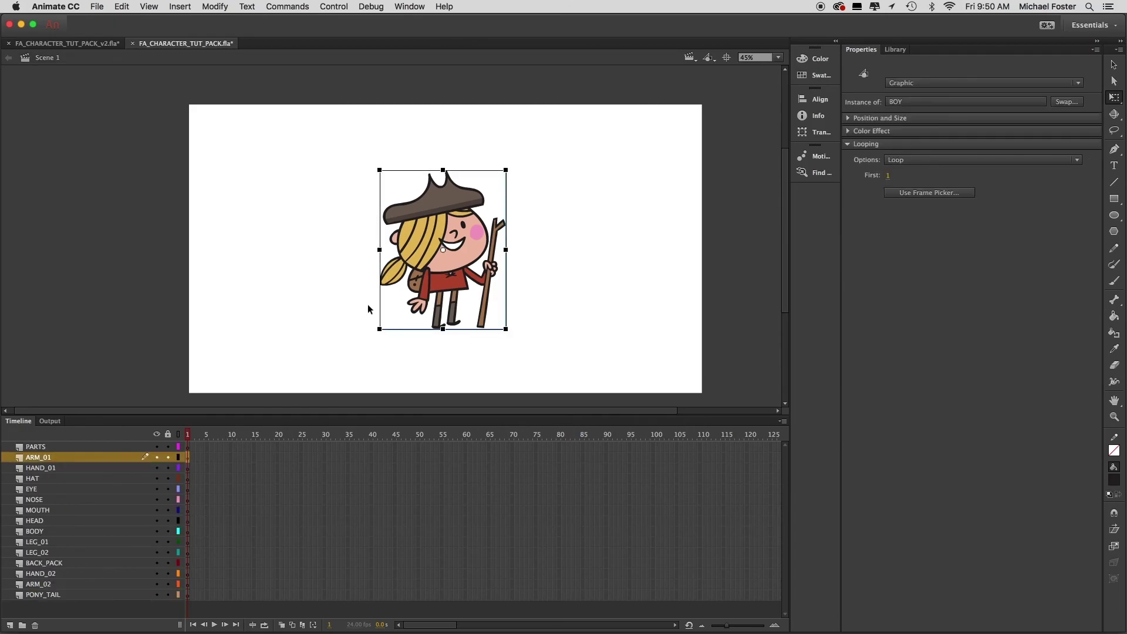
click(326, 234)
click(431, 272)
click(573, 263)
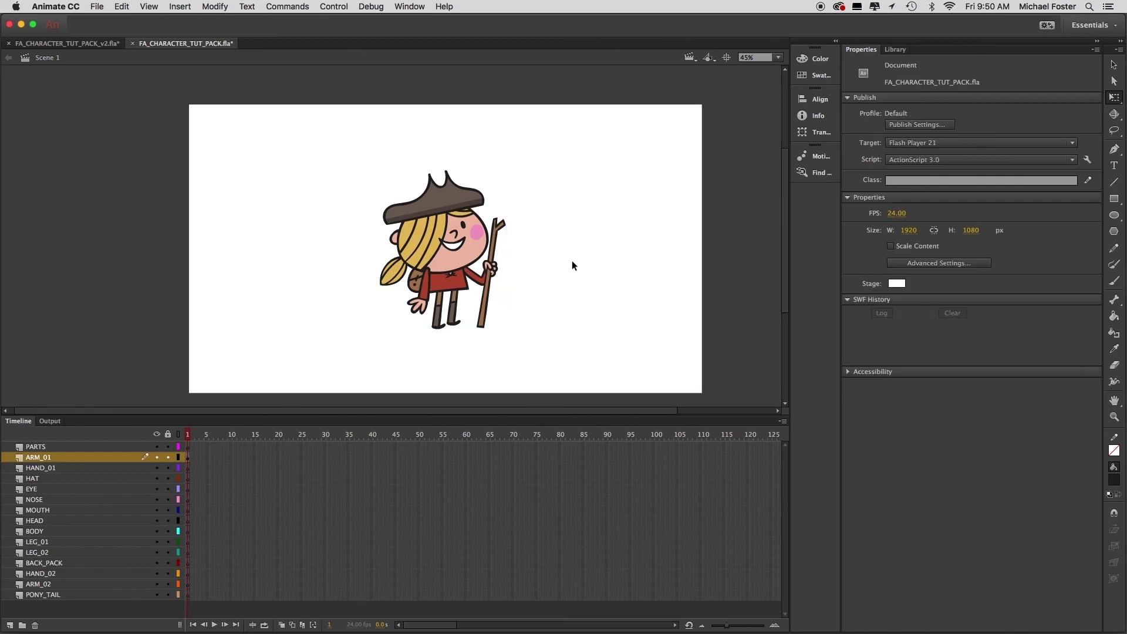